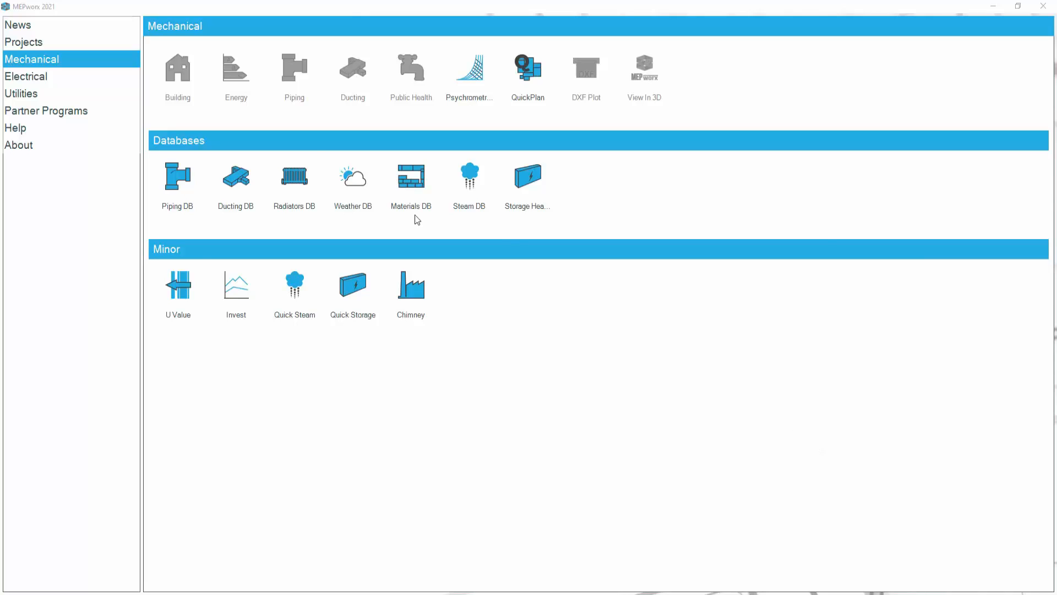
# - Start a new element in the U Value calculator and name it "demo wall"
pyautogui.click(180, 290)
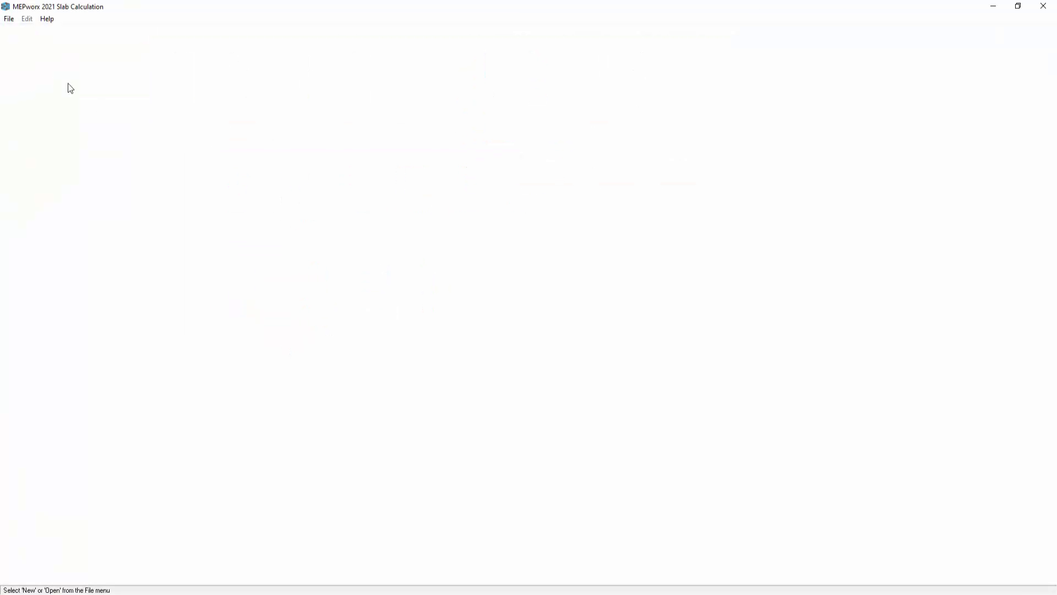
pyautogui.click(9, 20)
pyautogui.click(17, 33)
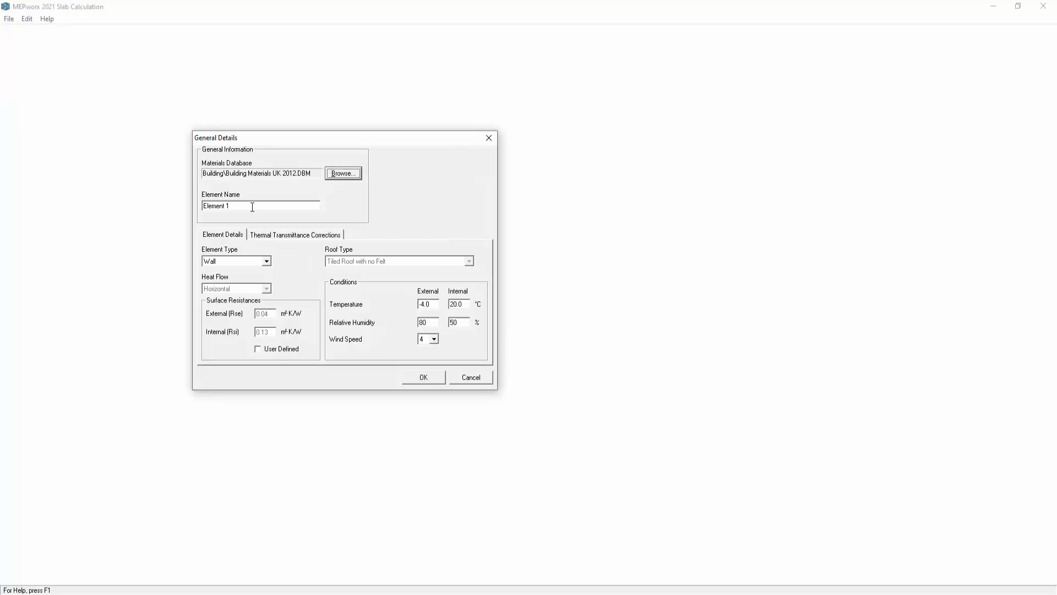
pyautogui.press('Tab')
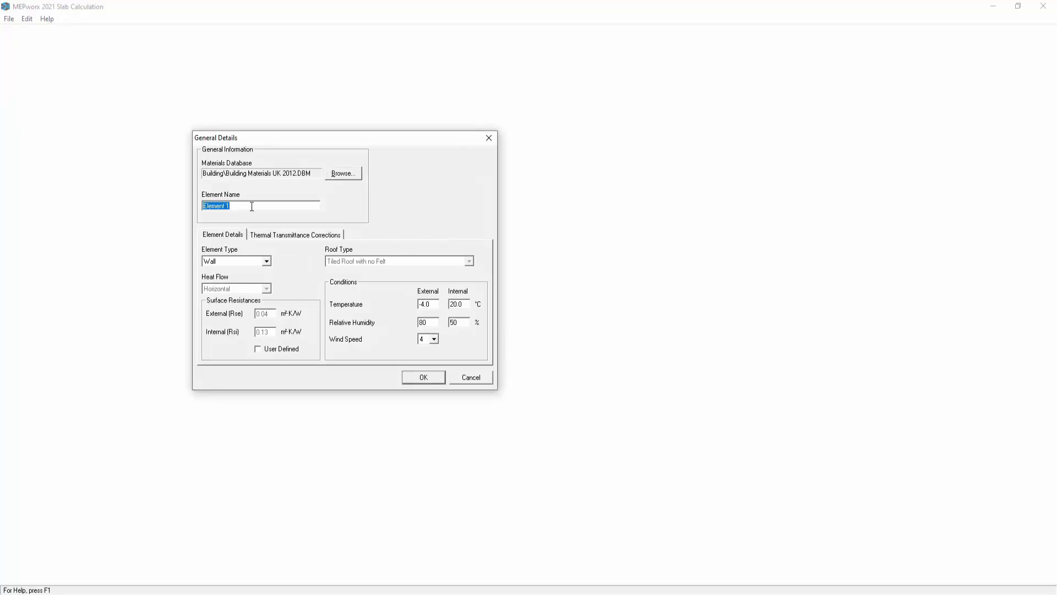
pyautogui.write('demo wall')
# - Enable user-defined surface resistances and go through the wind speed, temperature and relative humidity conditions of the wall
pyautogui.click(435, 341)
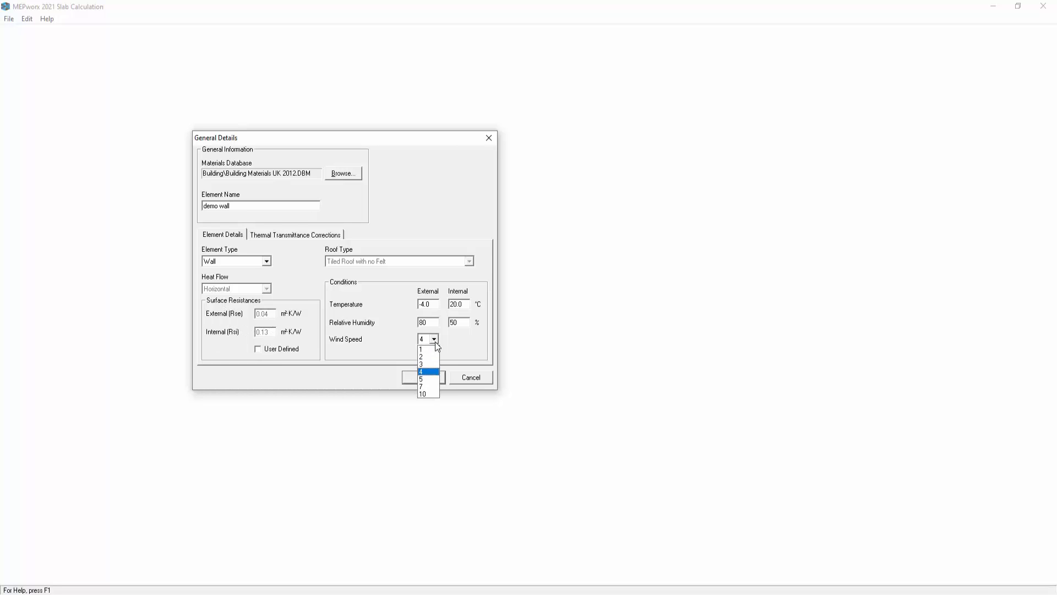
pyautogui.click(432, 341)
pyautogui.click(257, 350)
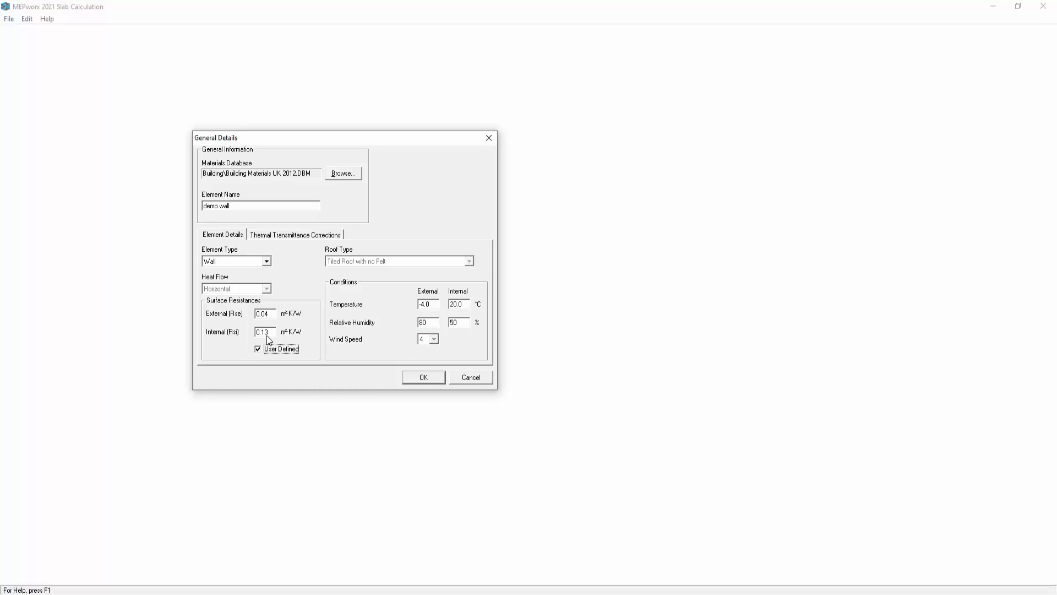
pyautogui.doubleClick(269, 314)
pyautogui.doubleClick(432, 304)
pyautogui.doubleClick(455, 306)
pyautogui.doubleClick(431, 322)
pyautogui.press('Tab')
# - In the thermal transmittance corrections, set 1 fastener per square metre and a fastener conductivity of 17 W/mK, and accept the general details
pyautogui.click(282, 237)
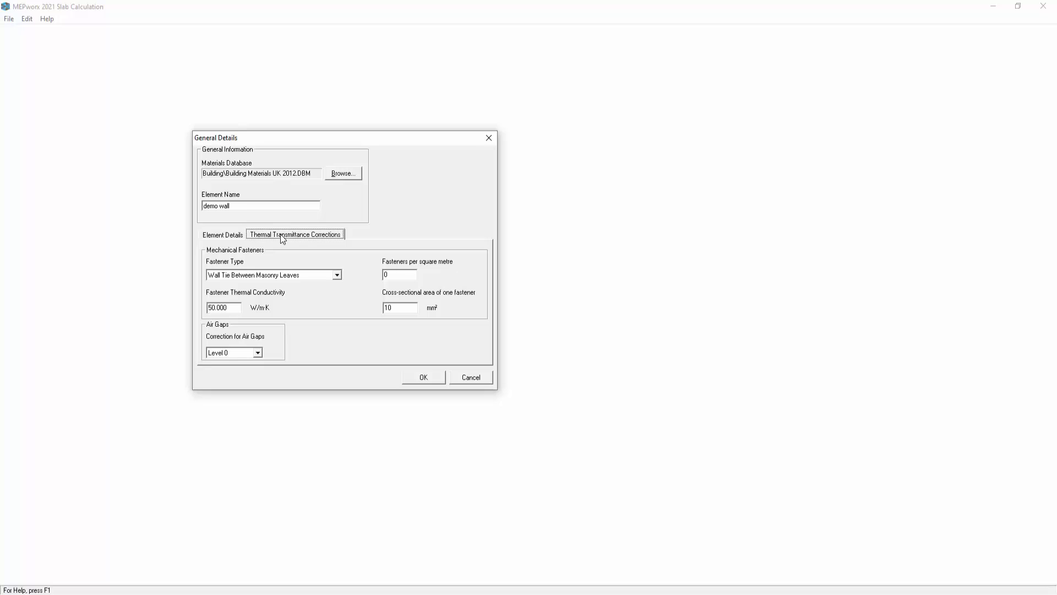
pyautogui.doubleClick(394, 275)
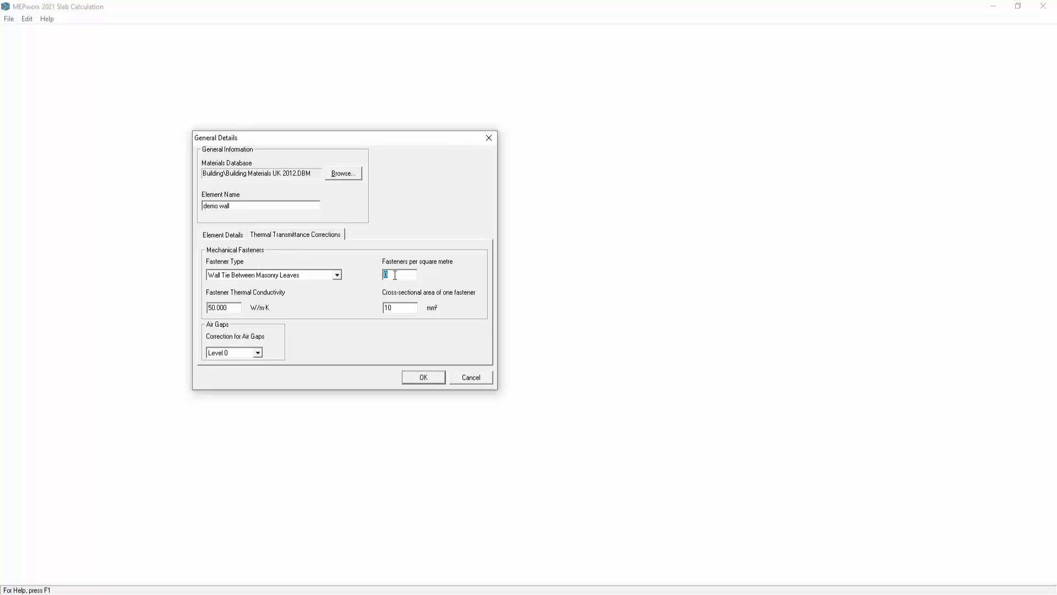
pyautogui.write('1')
pyautogui.doubleClick(230, 306)
pyautogui.write('17')
pyautogui.click(259, 353)
pyautogui.click(259, 352)
pyautogui.click(434, 380)
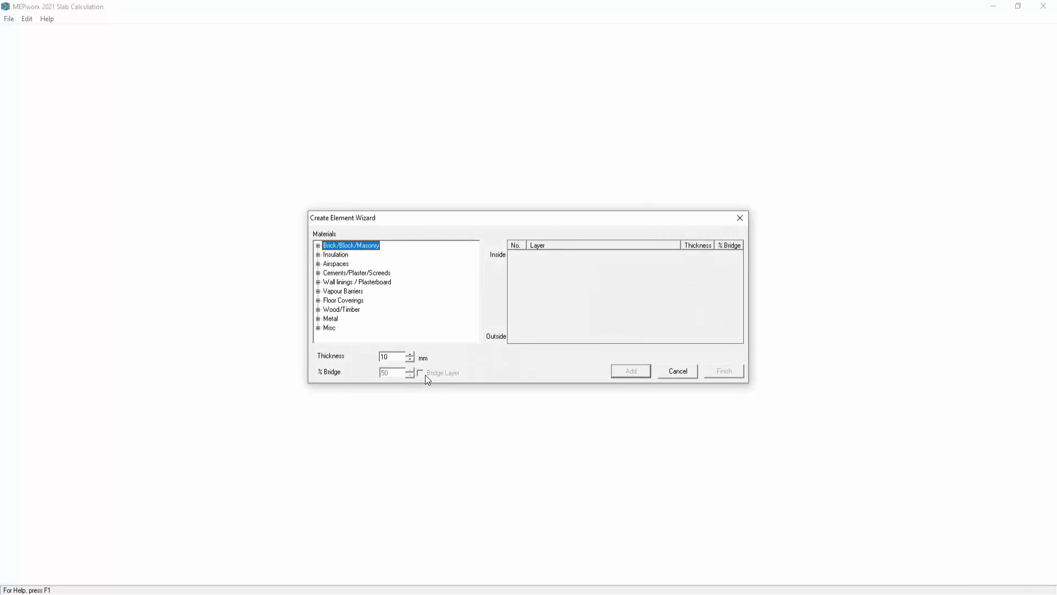
# - Add a 5 mm Gypsum Plastering layer from Cements/Plaster/Screeds as the innermost wall layer
pyautogui.moveTo(446, 217); pyautogui.dragTo(425, 209)
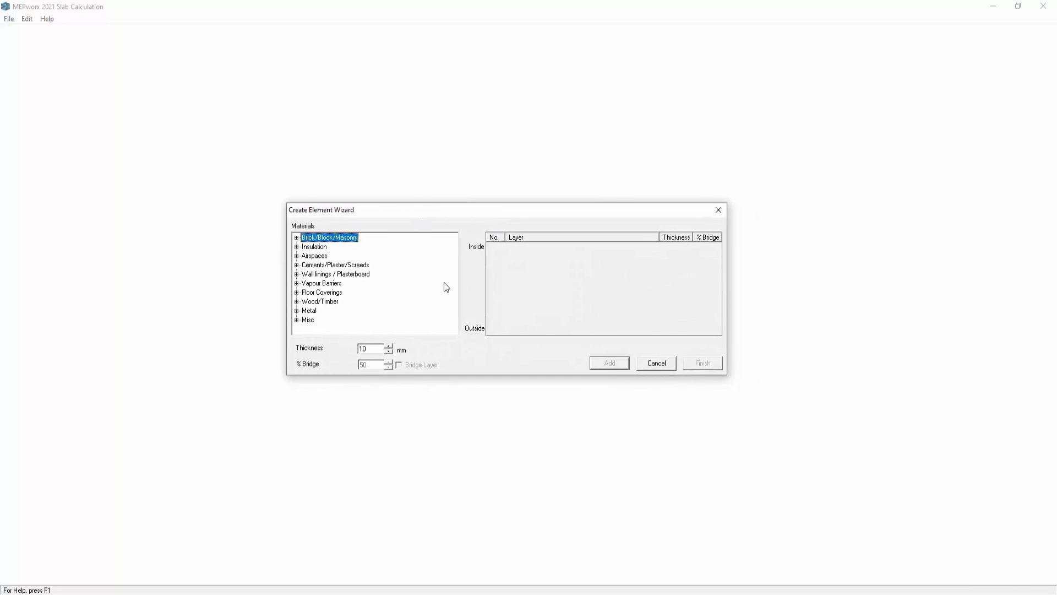
pyautogui.click(297, 238)
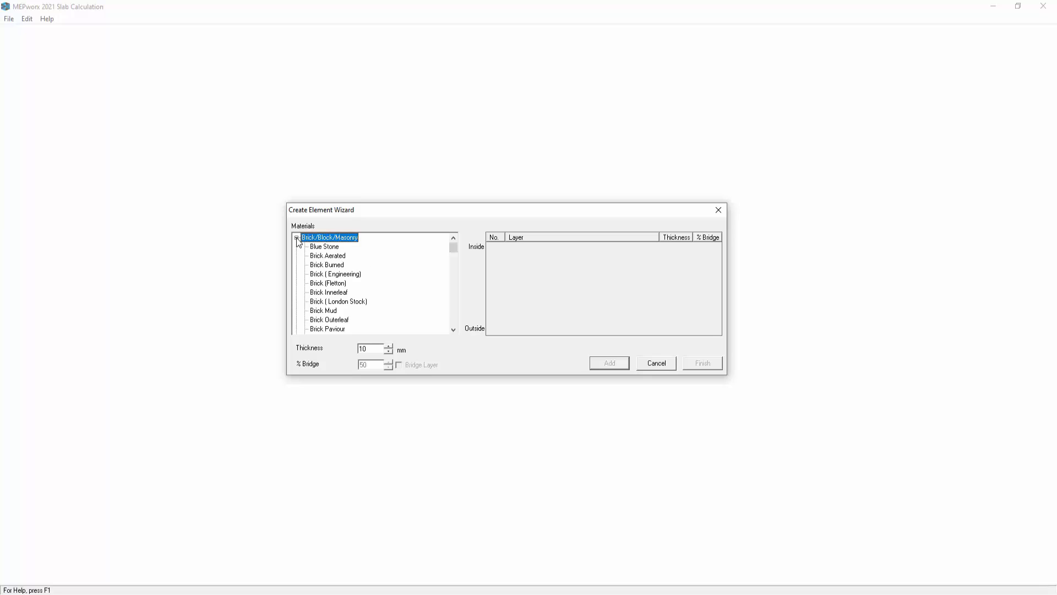
pyautogui.click(296, 238)
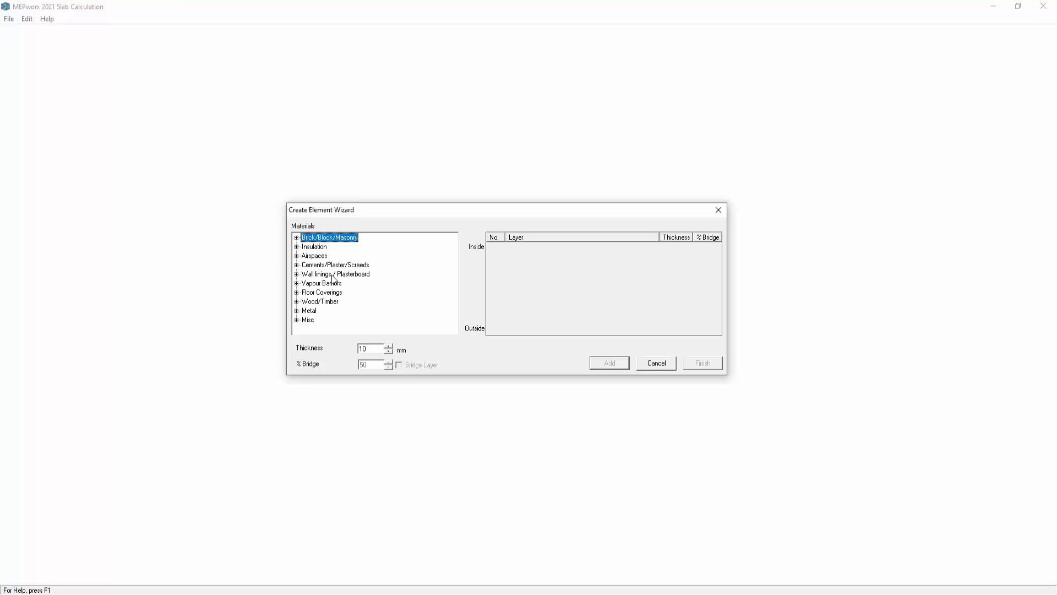
pyautogui.click(297, 264)
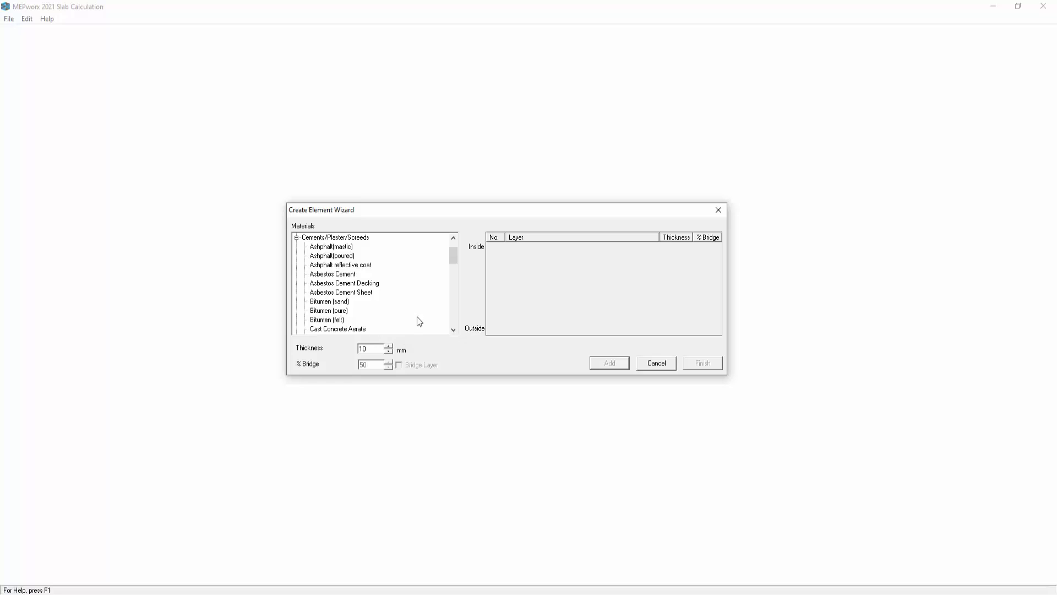
pyautogui.moveTo(454, 255); pyautogui.dragTo(455, 290)
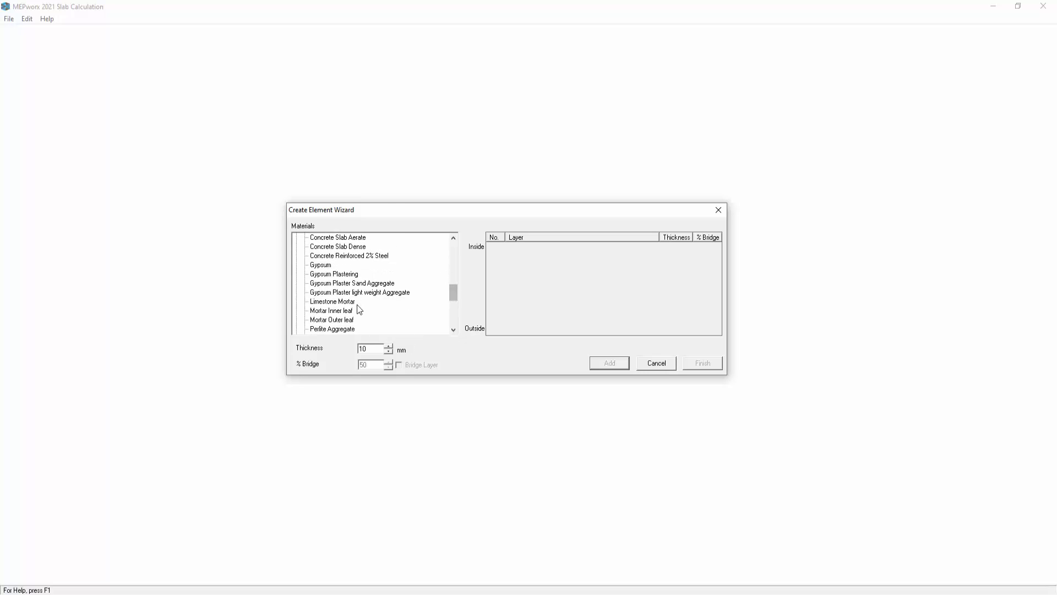
pyautogui.doubleClick(363, 349)
pyautogui.write('5')
pyautogui.click(335, 274)
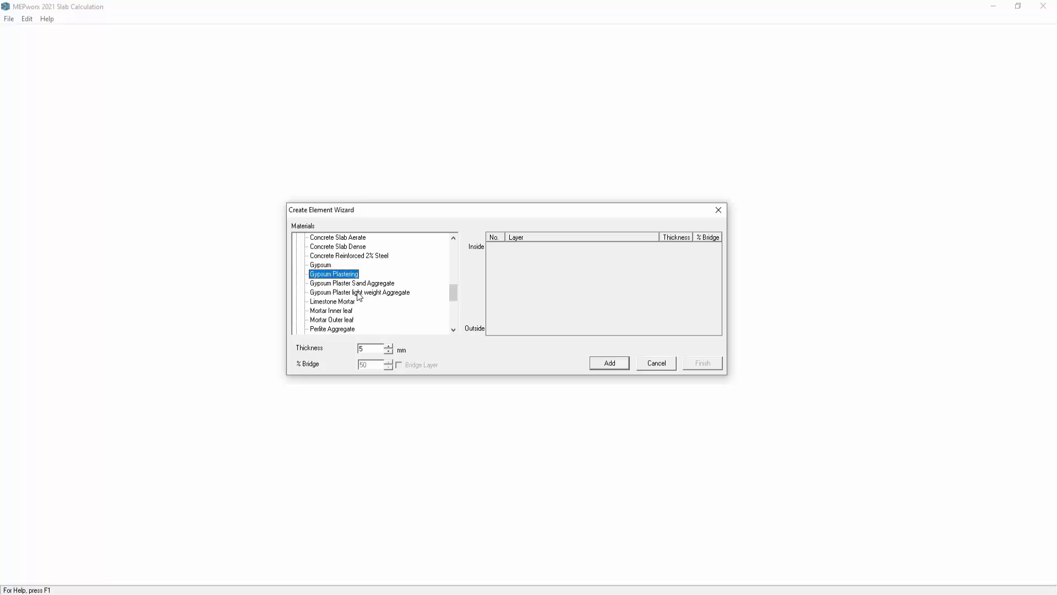
pyautogui.click(597, 363)
# - Add a 15 mm thick Gyproc FireLine 15mm layer from Wall linings / Plasterboard
pyautogui.moveTo(452, 297); pyautogui.dragTo(452, 251)
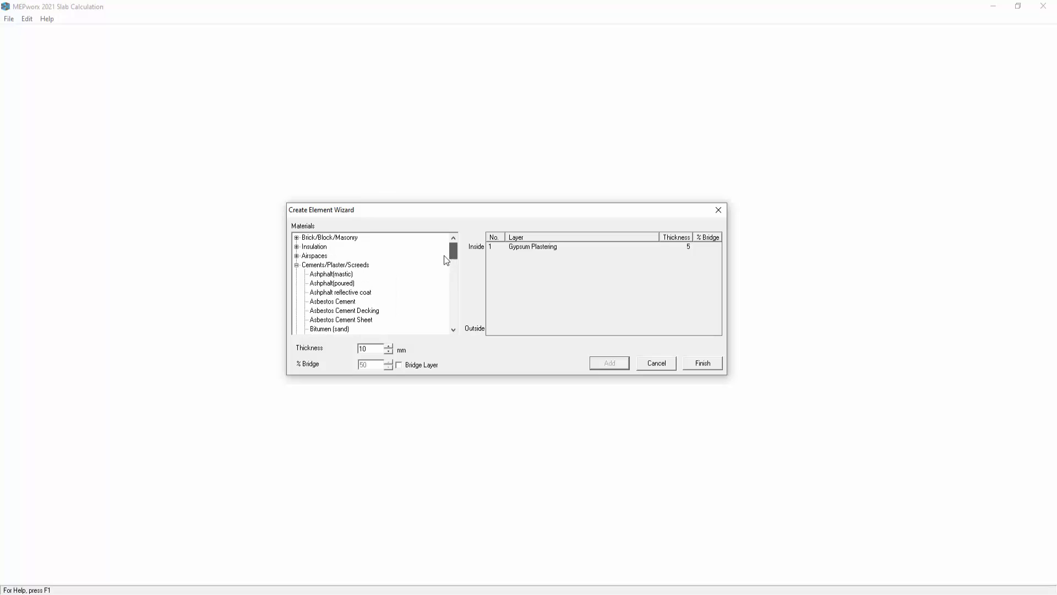
pyautogui.doubleClick(301, 265)
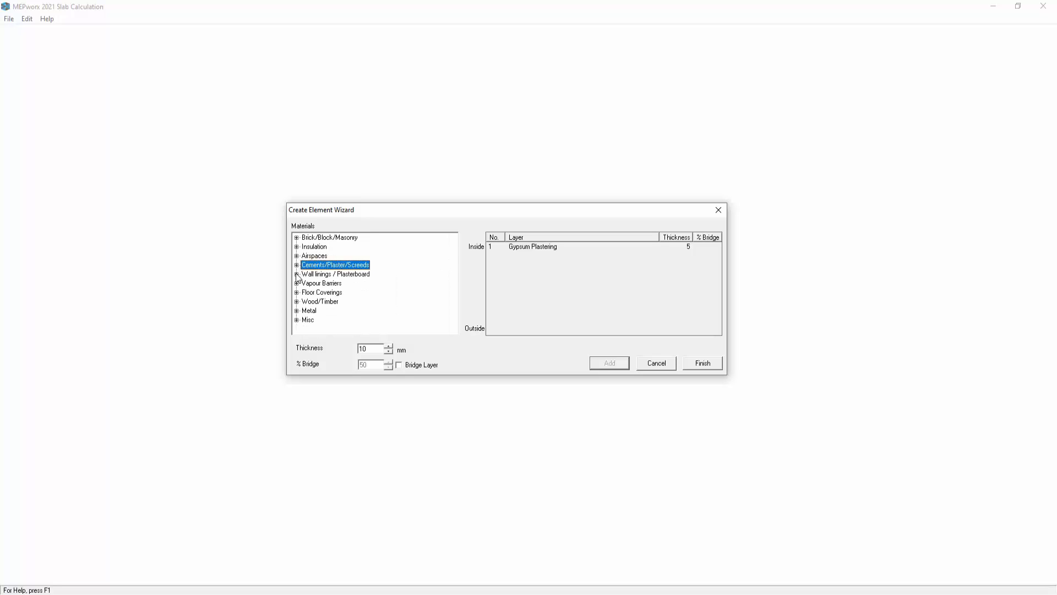
pyautogui.click(297, 275)
pyautogui.moveTo(453, 253); pyautogui.dragTo(452, 273)
pyautogui.moveTo(370, 348); pyautogui.dragTo(358, 348)
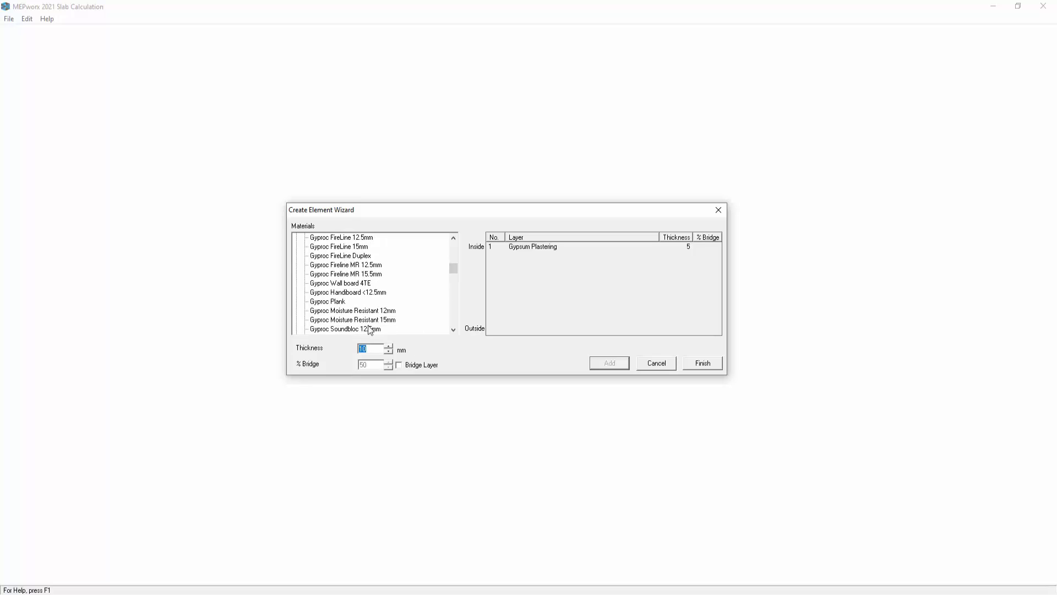
pyautogui.write('15')
pyautogui.click(355, 247)
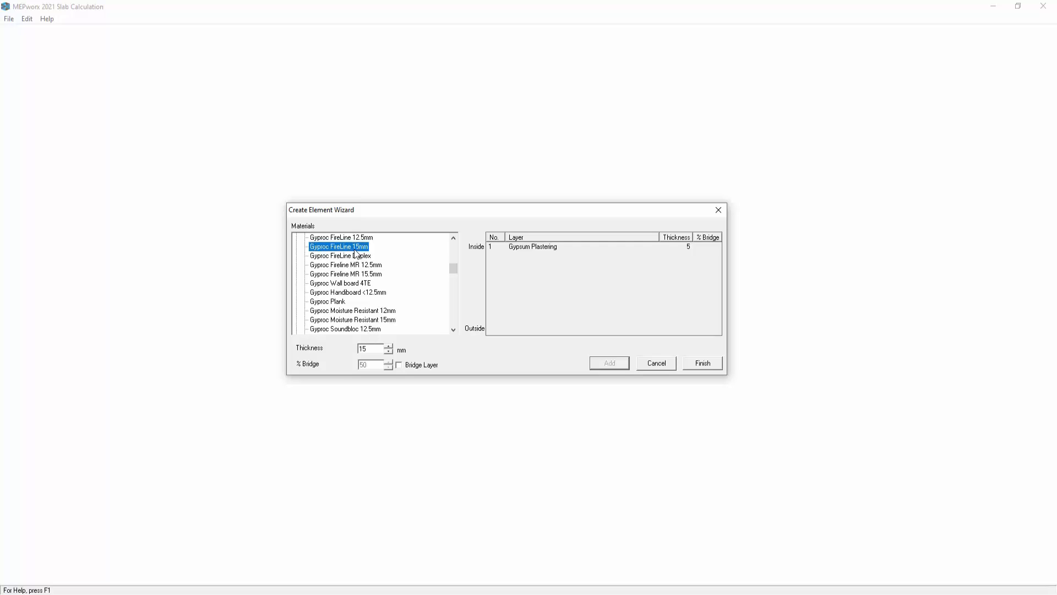
pyautogui.click(612, 364)
# - Add a 220 mm Thermalite Turbo block layer from Brick/Block/Masonry
pyautogui.moveTo(451, 273); pyautogui.dragTo(453, 243)
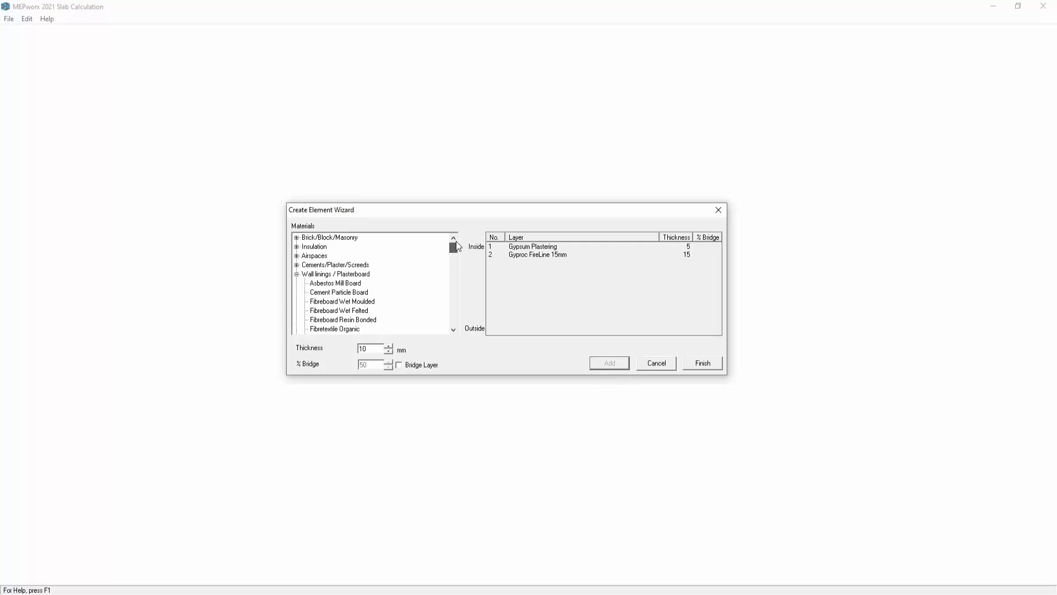
pyautogui.click(296, 273)
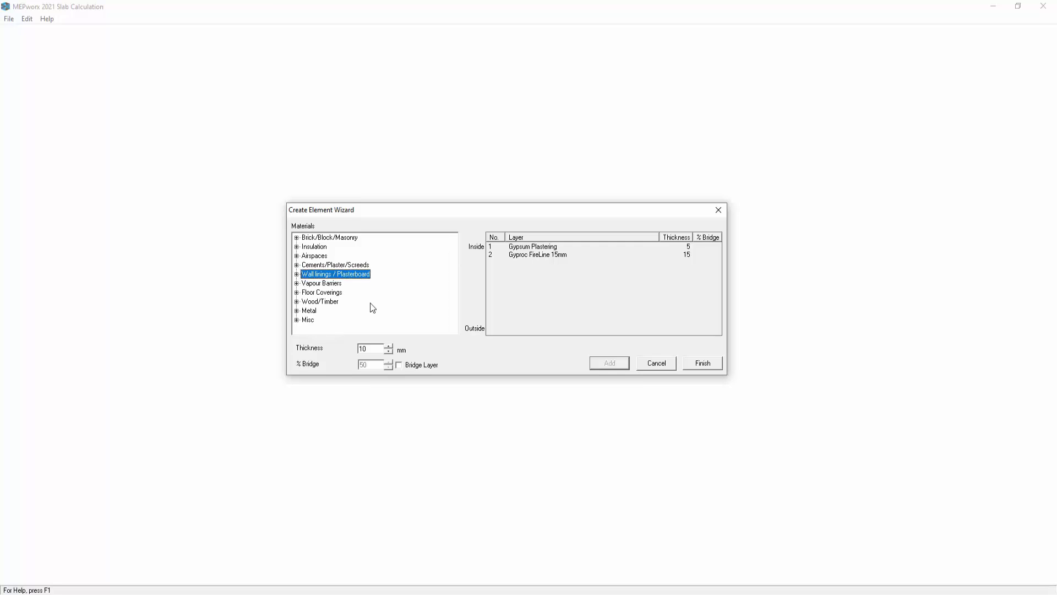
pyautogui.click(297, 238)
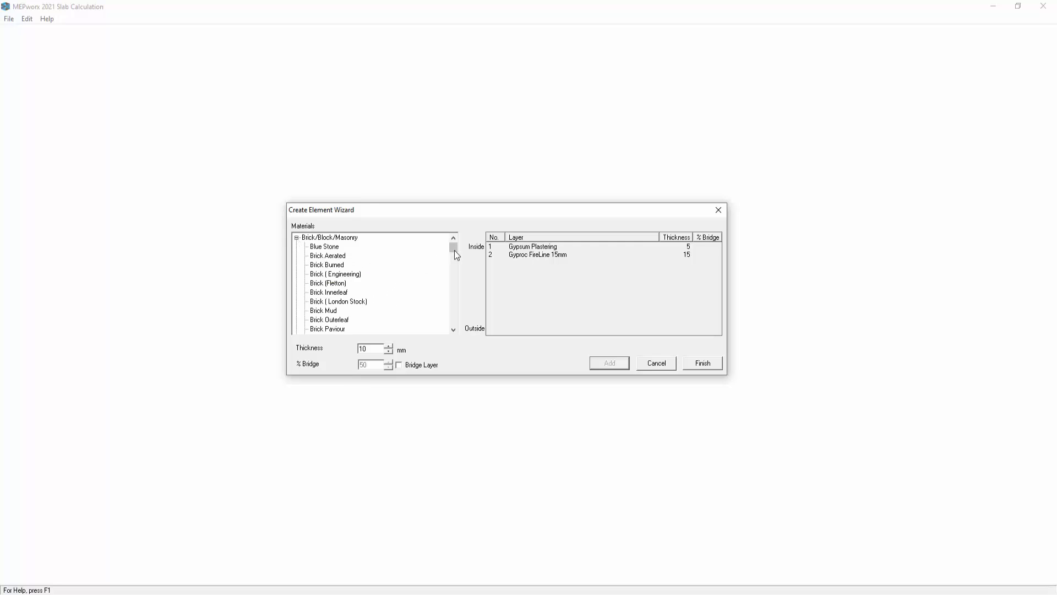
pyautogui.moveTo(451, 249); pyautogui.dragTo(455, 304)
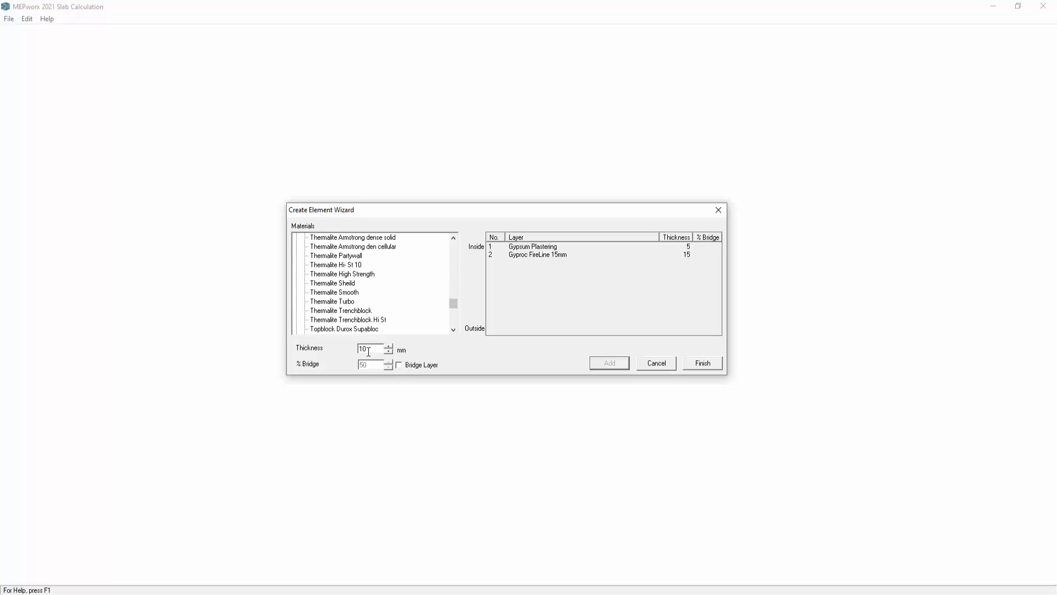
pyautogui.moveTo(369, 351); pyautogui.dragTo(360, 349)
pyautogui.write('12')
pyautogui.click(338, 301)
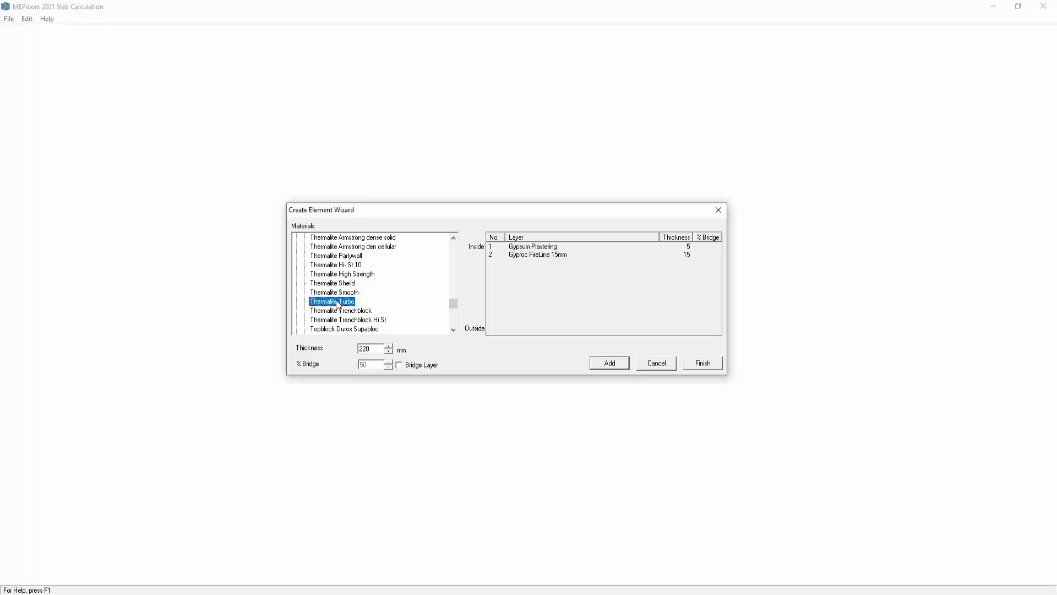
pyautogui.click(602, 364)
# - Bridge the Thermalite Turbo layer with 5% Mortar Inner leaf from Cements/Plaster/Screeds
pyautogui.moveTo(454, 304); pyautogui.dragTo(455, 243)
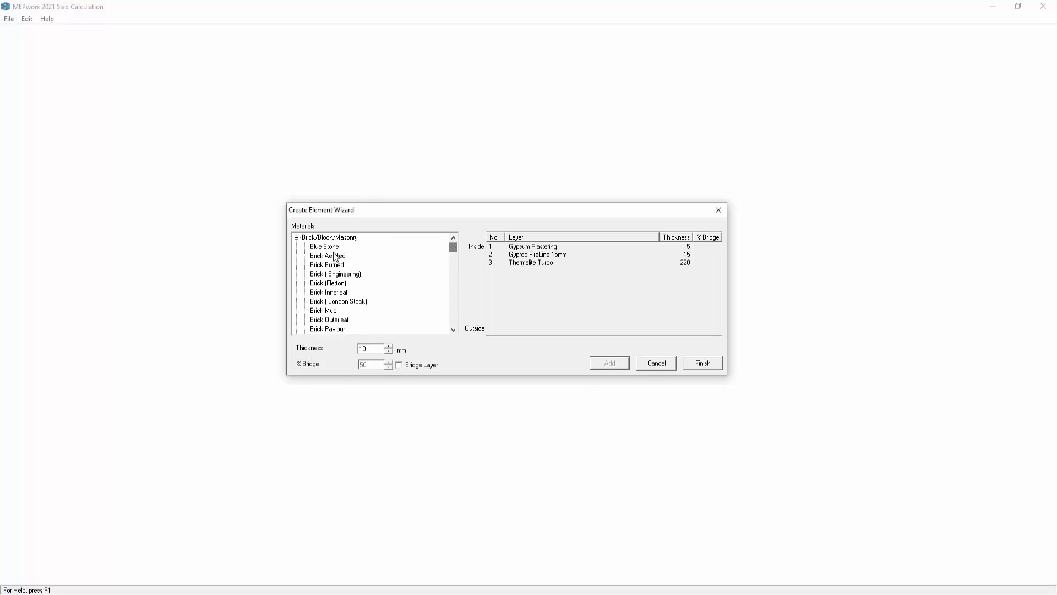
pyautogui.click(296, 237)
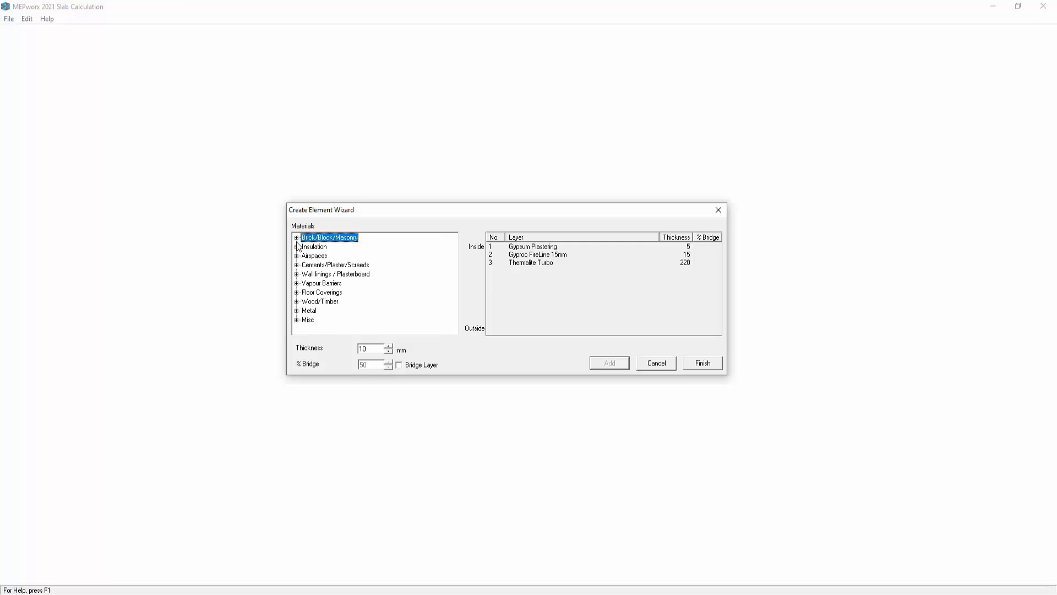
pyautogui.click(400, 365)
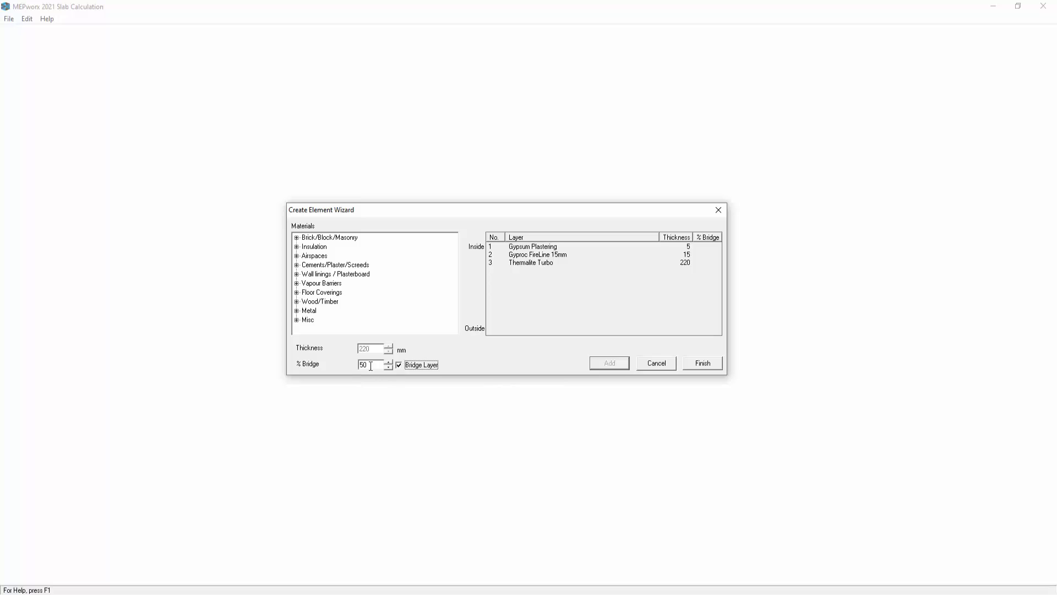
pyautogui.moveTo(371, 366); pyautogui.dragTo(352, 365)
pyautogui.write('5')
pyautogui.click(296, 265)
pyautogui.moveTo(454, 253); pyautogui.dragTo(453, 302)
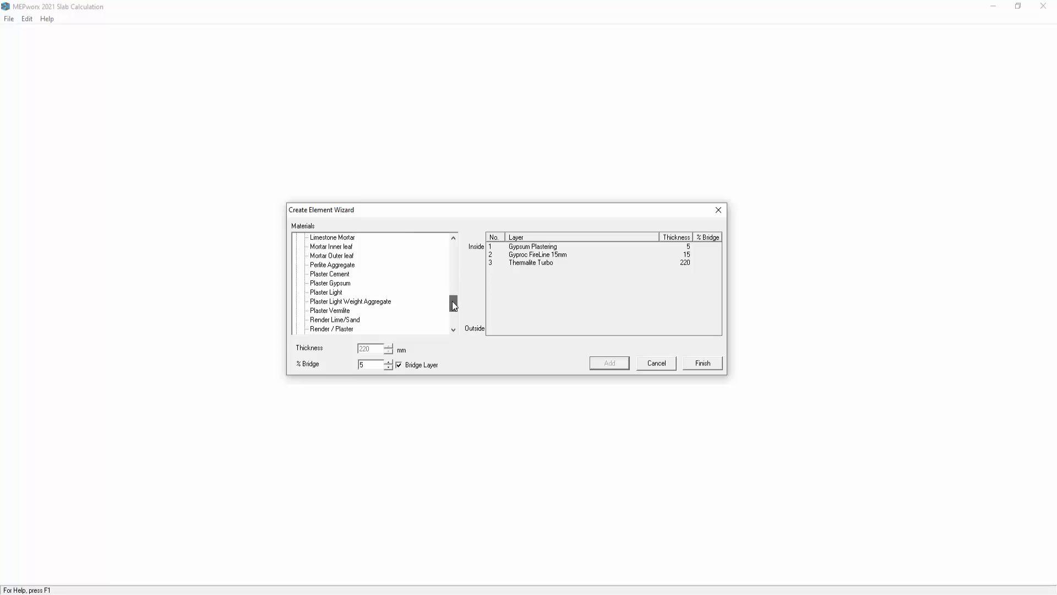
pyautogui.click(327, 247)
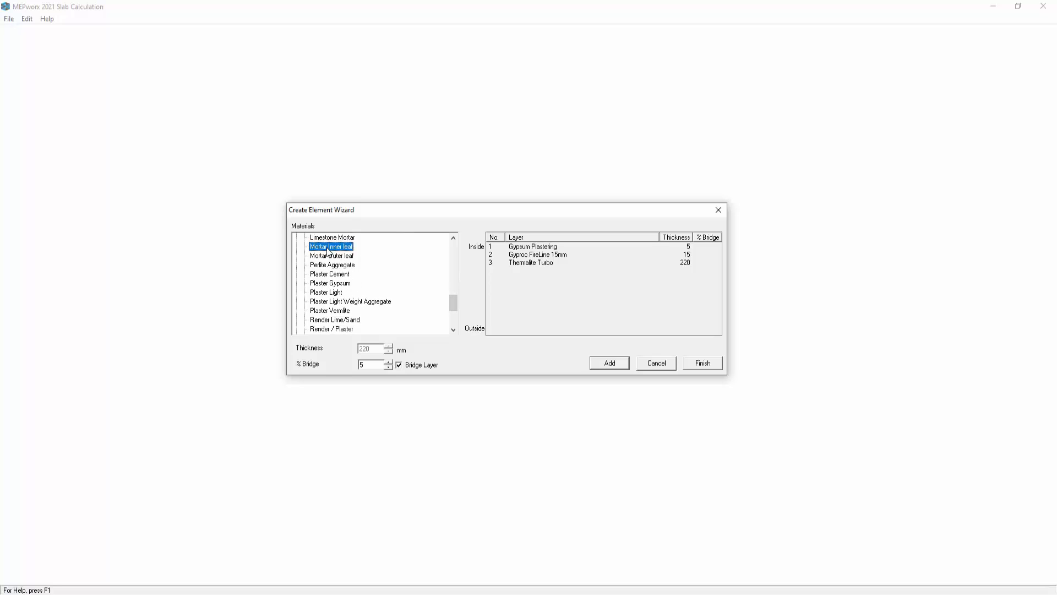
pyautogui.click(594, 363)
# - Add a 60 mm Cellotex TUF-R GA3000Z insulation layer to the wall
pyautogui.moveTo(456, 310); pyautogui.dragTo(451, 249)
pyautogui.click(296, 266)
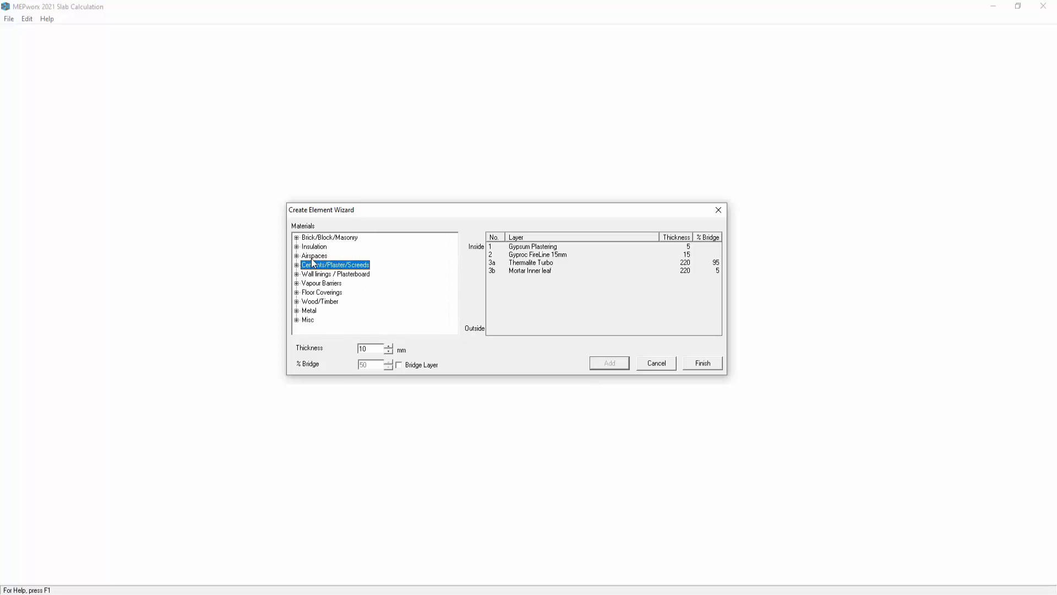
pyautogui.click(295, 246)
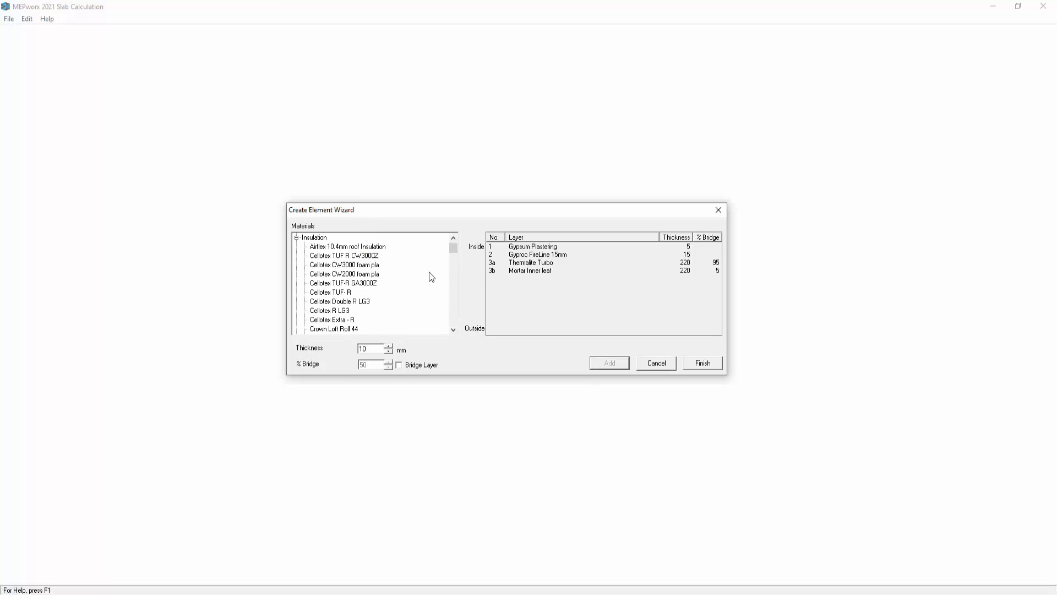
pyautogui.scroll(-1, 455, 253)
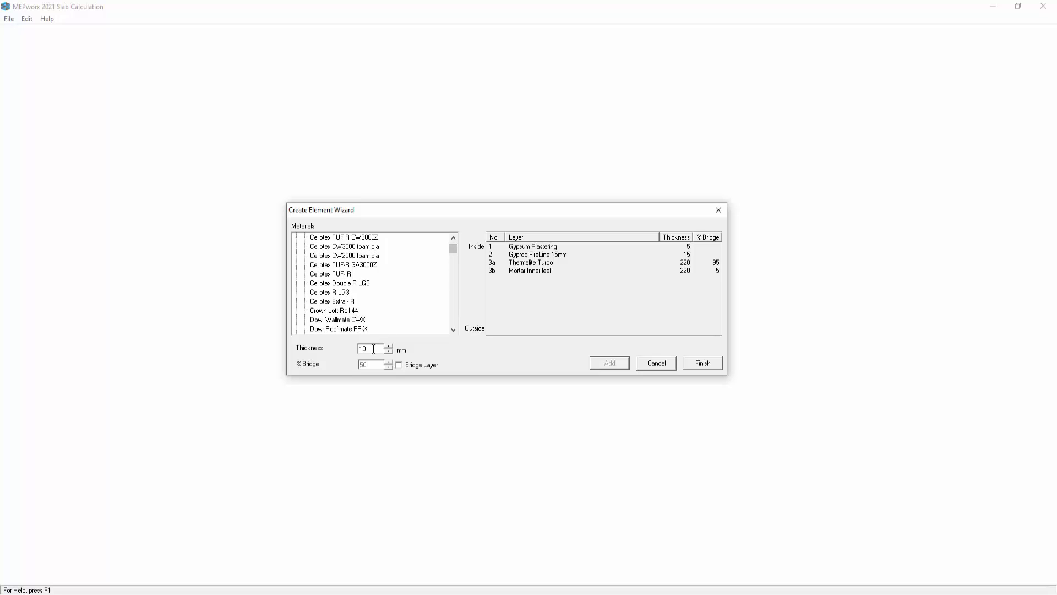
pyautogui.moveTo(373, 349); pyautogui.dragTo(357, 349)
pyautogui.write('6')
pyautogui.click(325, 265)
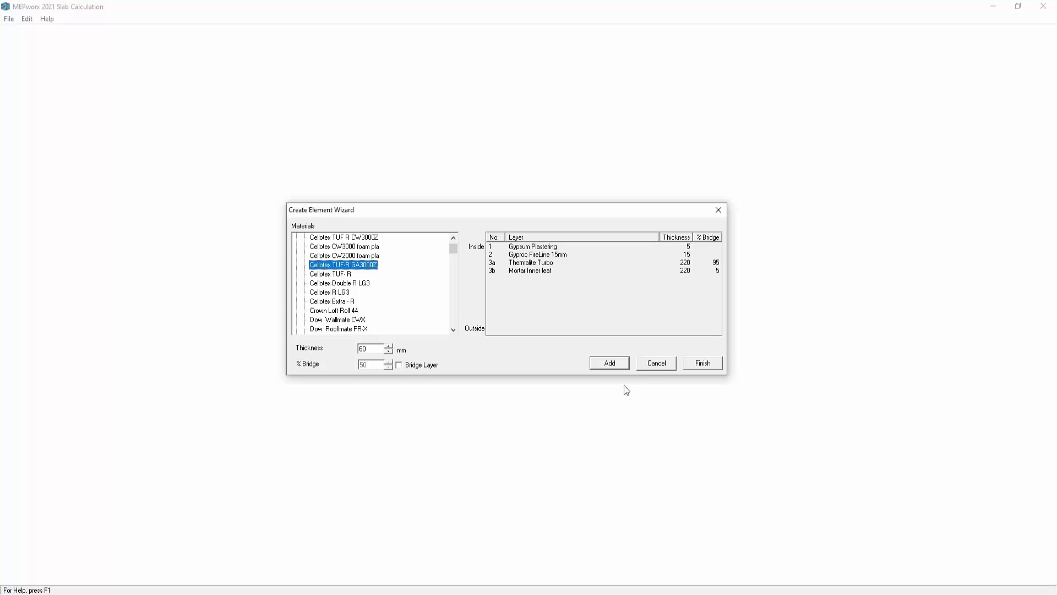
pyautogui.click(610, 363)
# - Add a 25 mm Cavity U/V 25mm BR443 layer from Airspaces to the wall
pyautogui.click(452, 241)
pyautogui.click(453, 240)
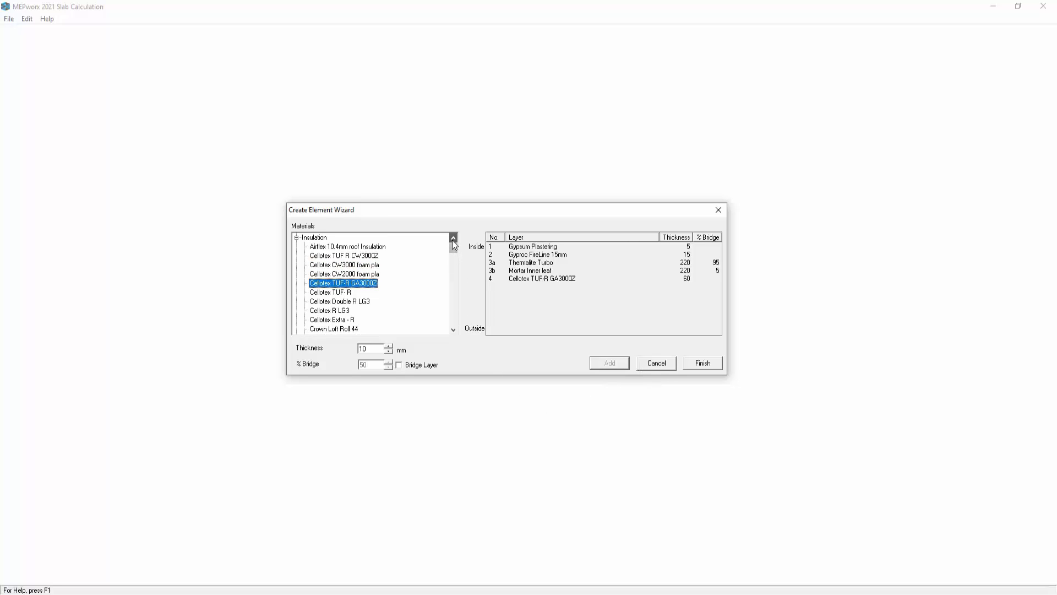
pyautogui.click(453, 241)
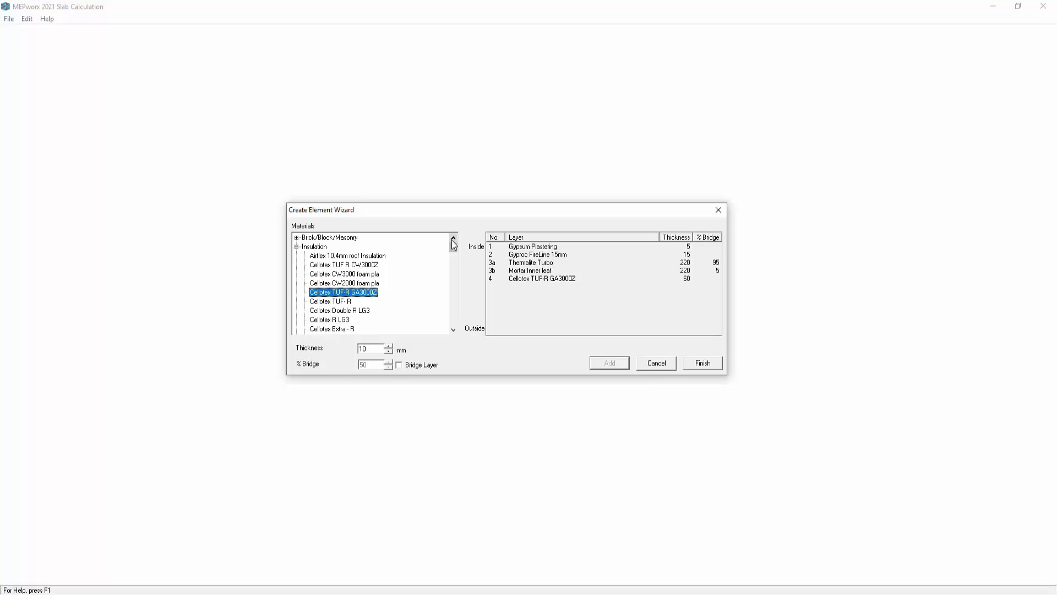
pyautogui.click(297, 246)
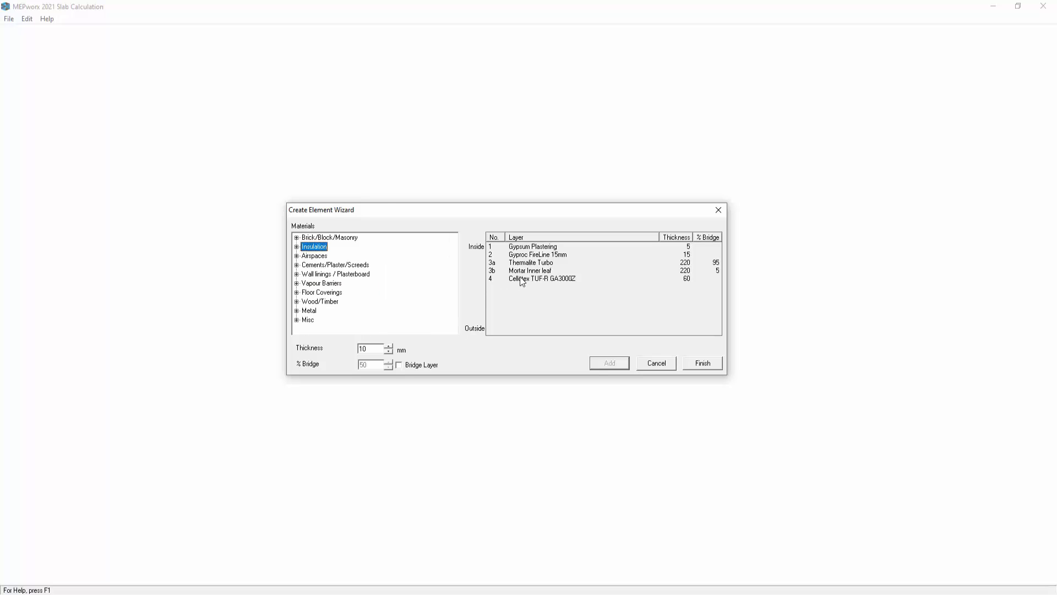
pyautogui.moveTo(376, 348); pyautogui.dragTo(357, 351)
pyautogui.write('25')
pyautogui.click(296, 255)
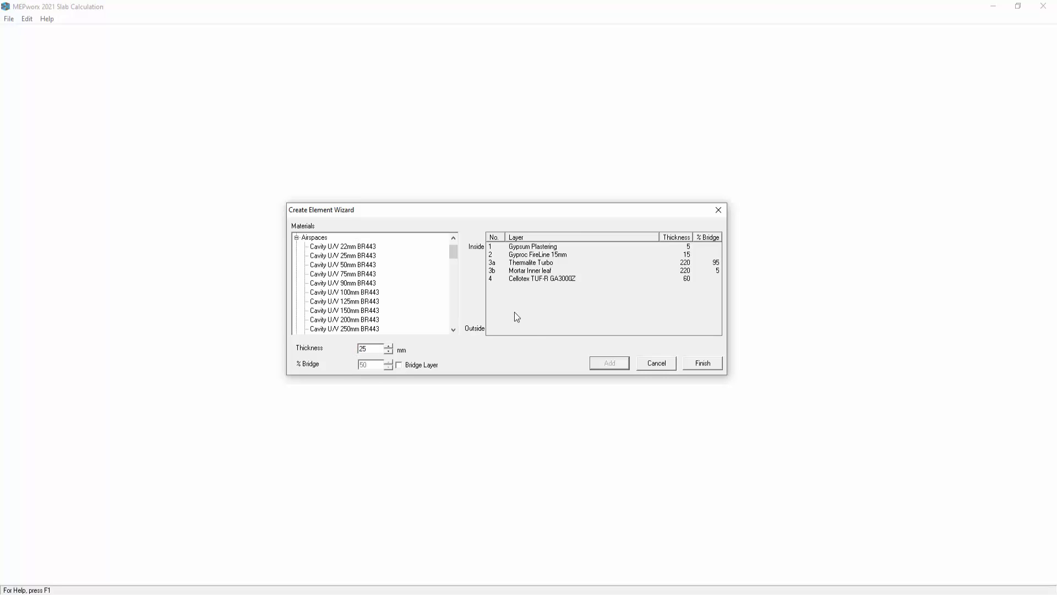
pyautogui.click(352, 257)
pyautogui.click(609, 363)
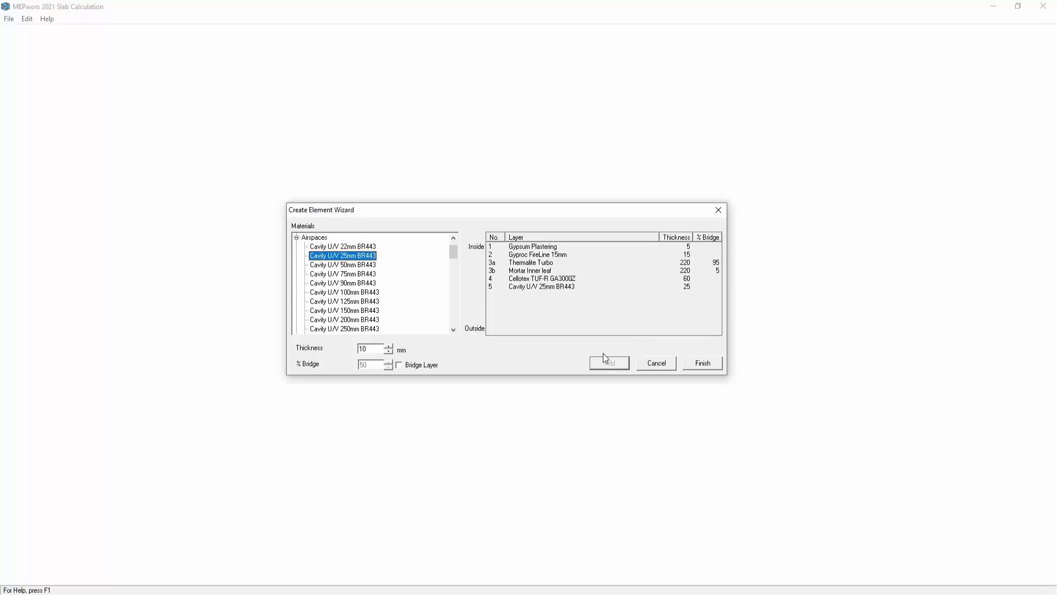
# - Add a 150 mm Topblock Durox Sys 500 layer from Brick/Block/Masonry
pyautogui.click(296, 238)
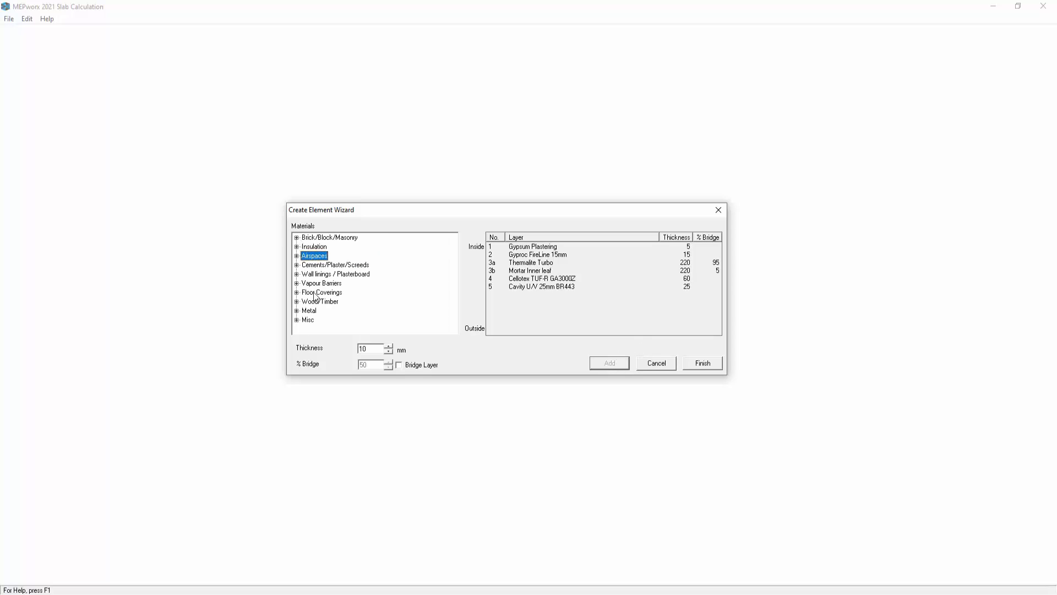
pyautogui.doubleClick(330, 237)
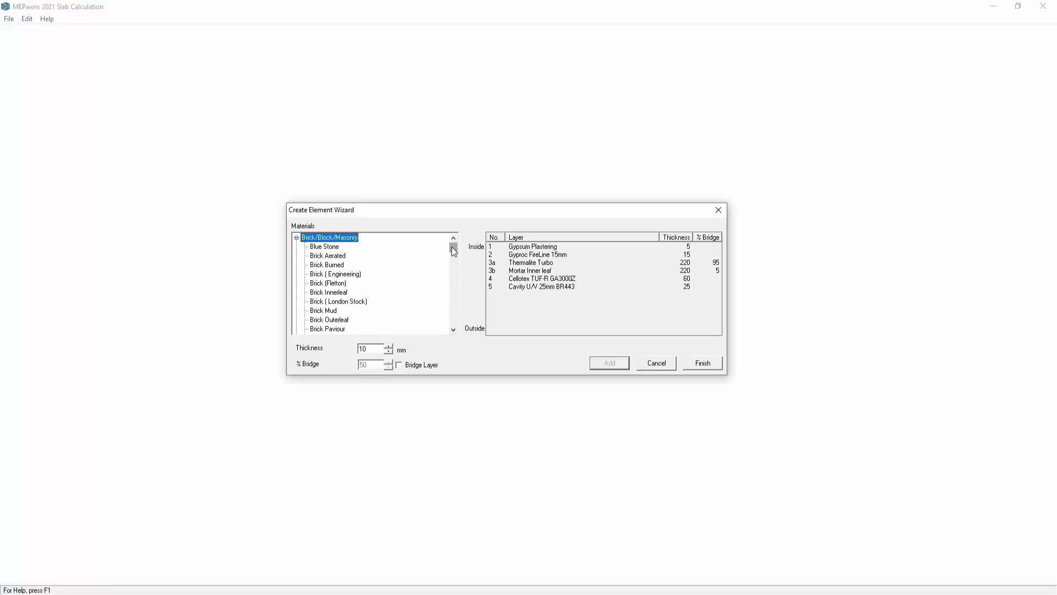
pyautogui.moveTo(453, 247); pyautogui.dragTo(455, 310)
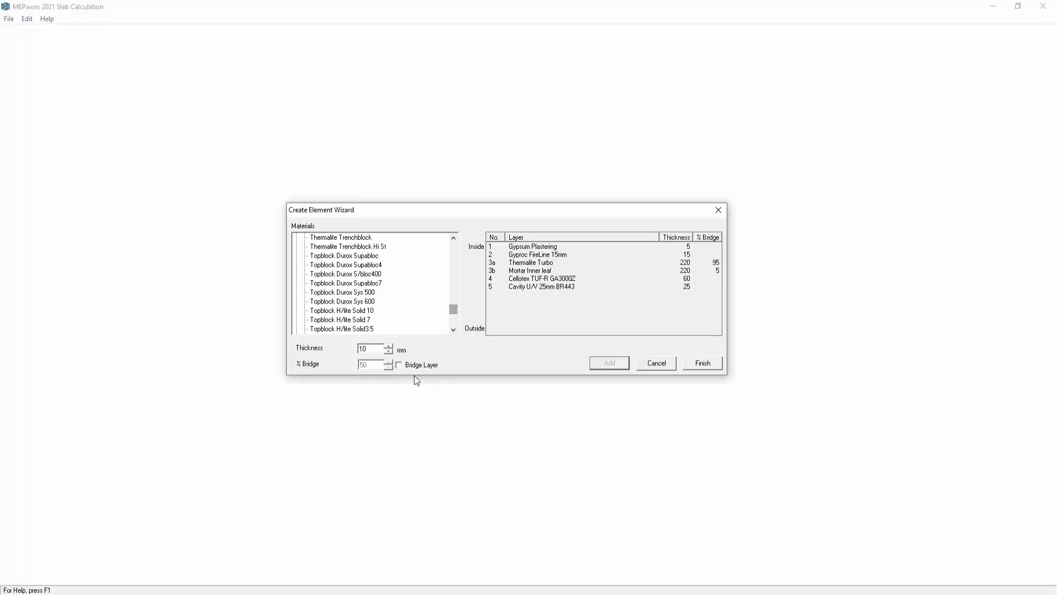
pyautogui.moveTo(375, 348); pyautogui.dragTo(358, 348)
pyautogui.press('BackSpace')
pyautogui.write('150')
pyautogui.click(352, 293)
pyautogui.click(609, 370)
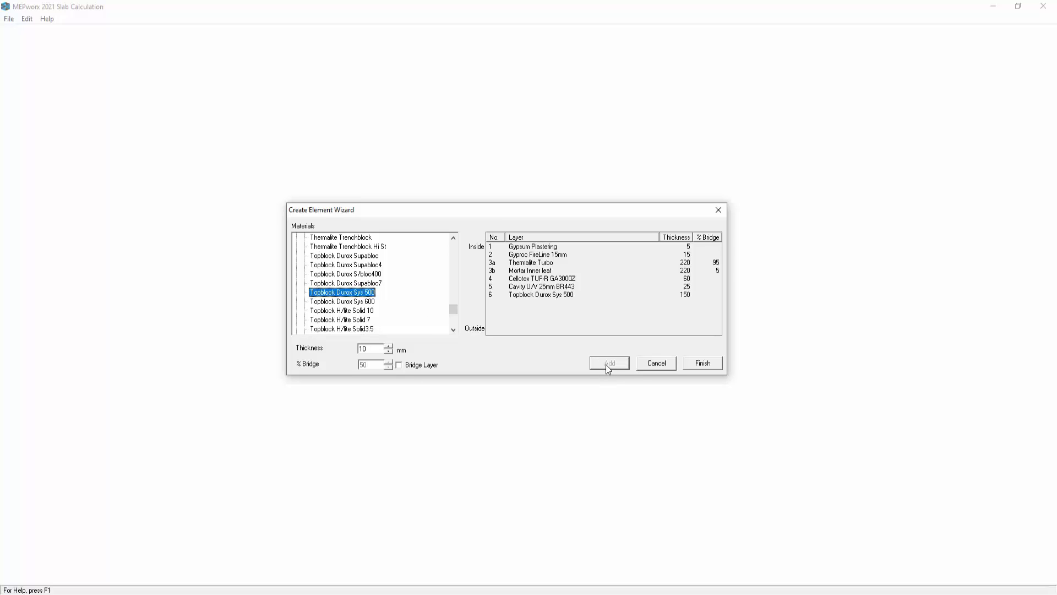
# - Bridge the Topblock Durox Sys 500 layer with 5% Mortar Outer leaf from Cements/Plaster/Screeds and finish the element
pyautogui.click(399, 365)
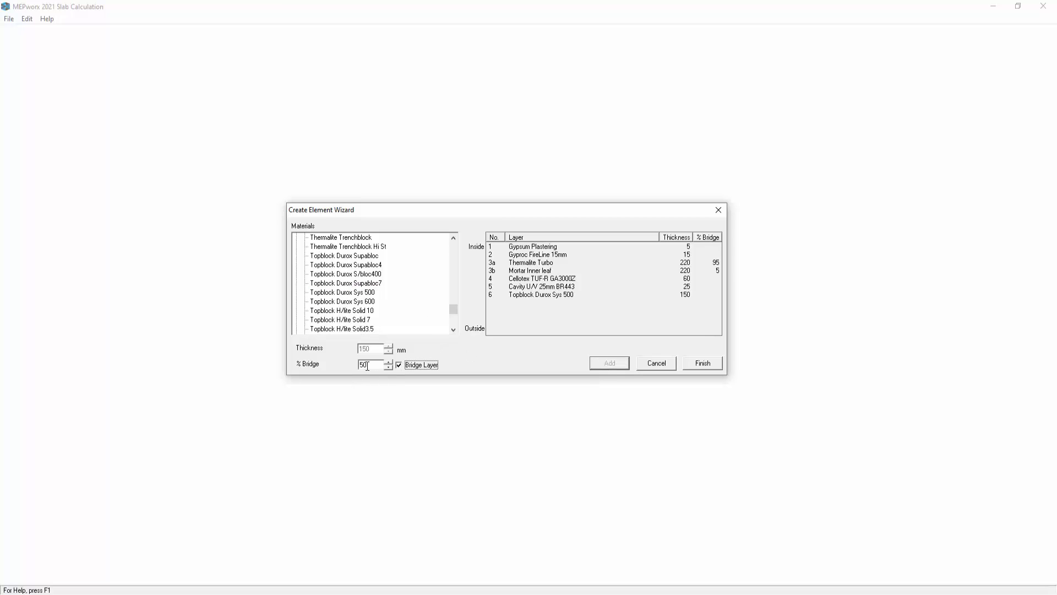
pyautogui.doubleClick(361, 365)
pyautogui.moveTo(453, 316); pyautogui.dragTo(454, 241)
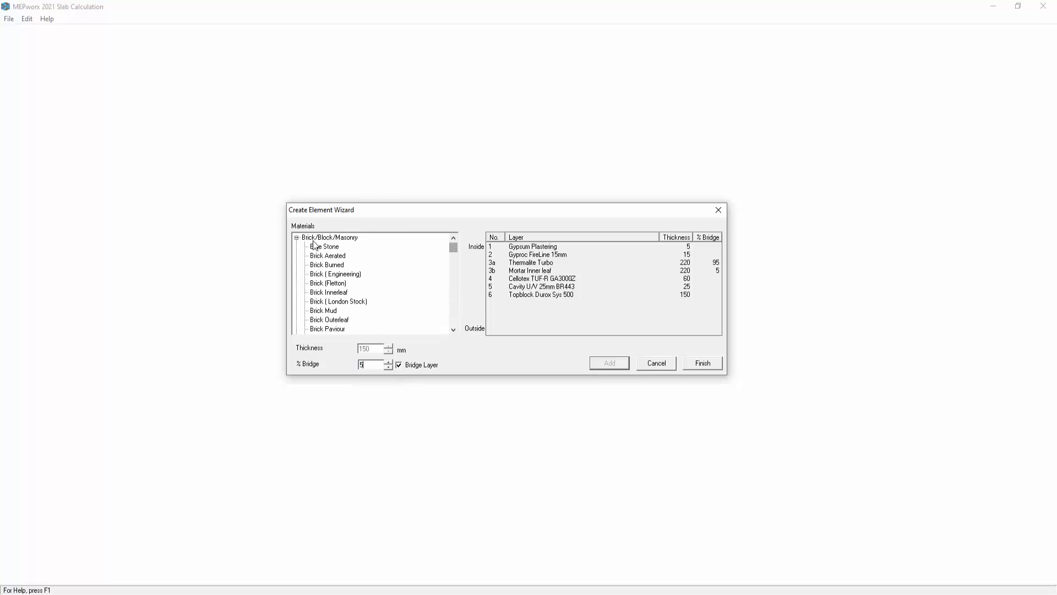
pyautogui.click(297, 237)
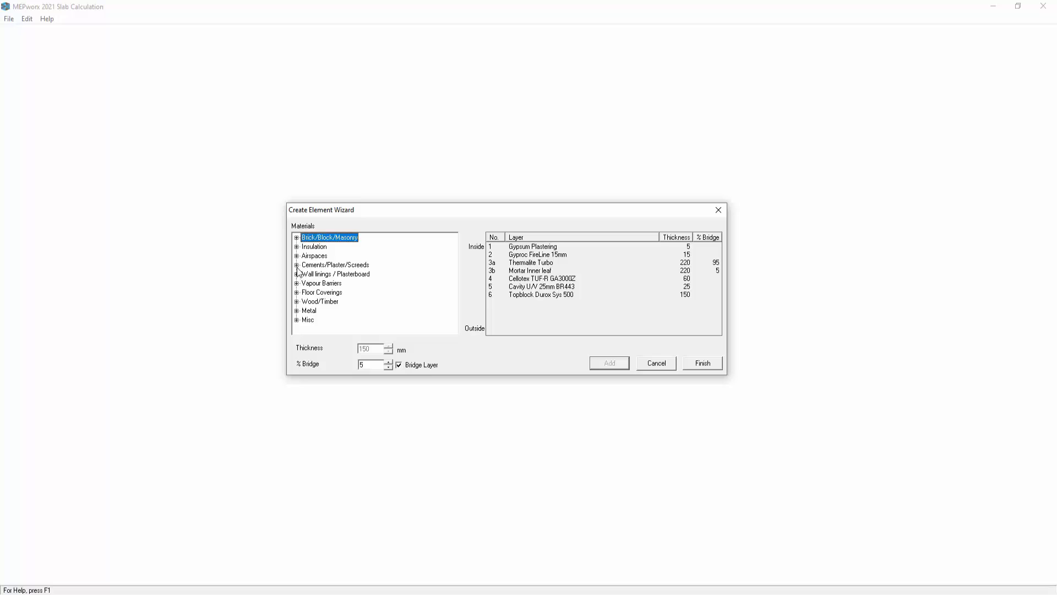
pyautogui.click(296, 264)
pyautogui.moveTo(455, 257); pyautogui.dragTo(449, 298)
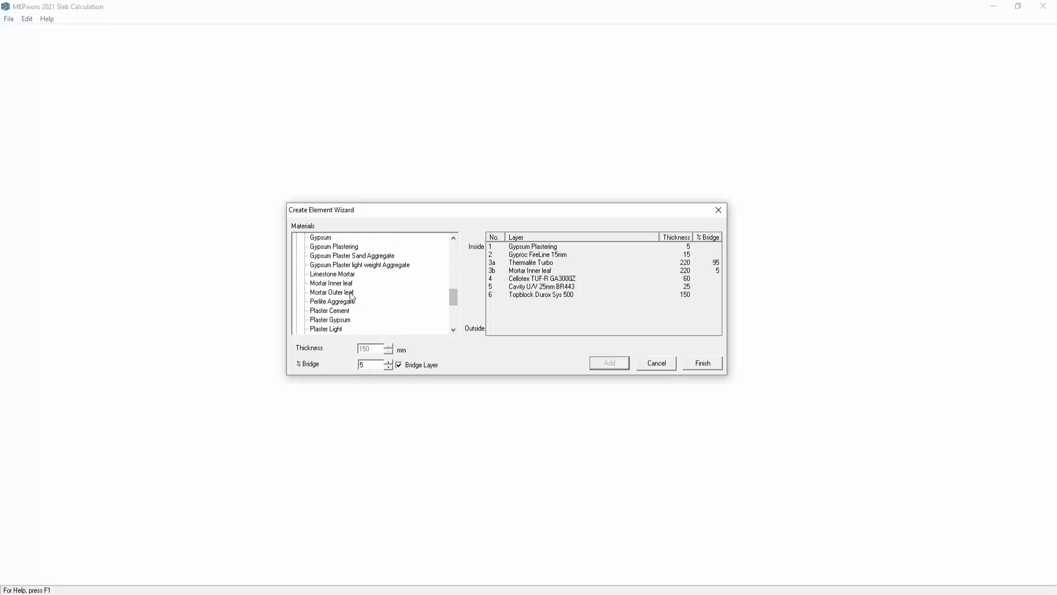
pyautogui.click(331, 292)
pyautogui.click(609, 363)
pyautogui.click(702, 363)
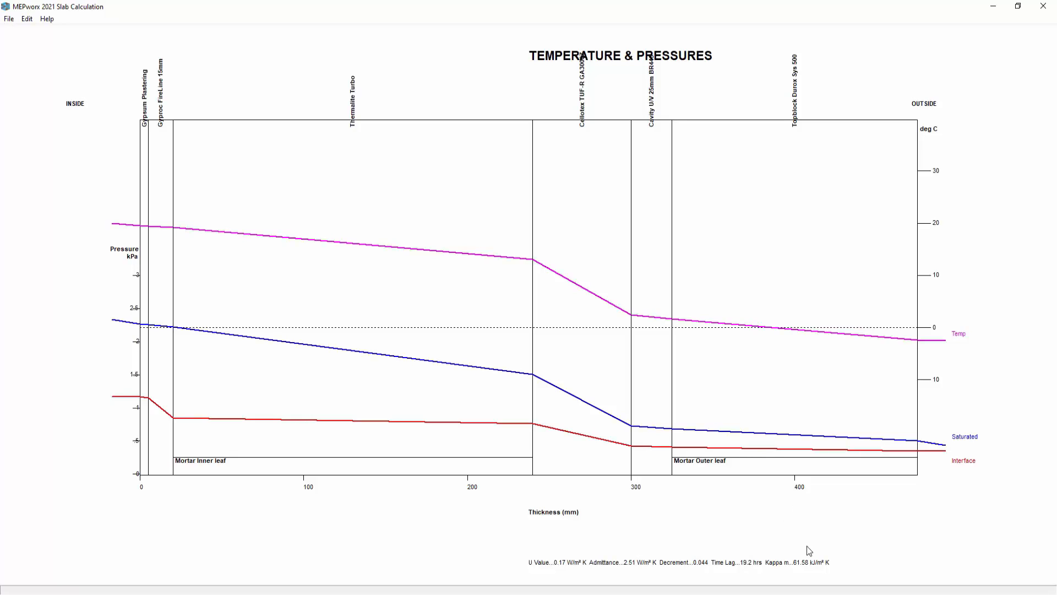
# - Change the material of the Thermalite Turbo layer in the graph to Thermalite High Strength
pyautogui.doubleClick(354, 174)
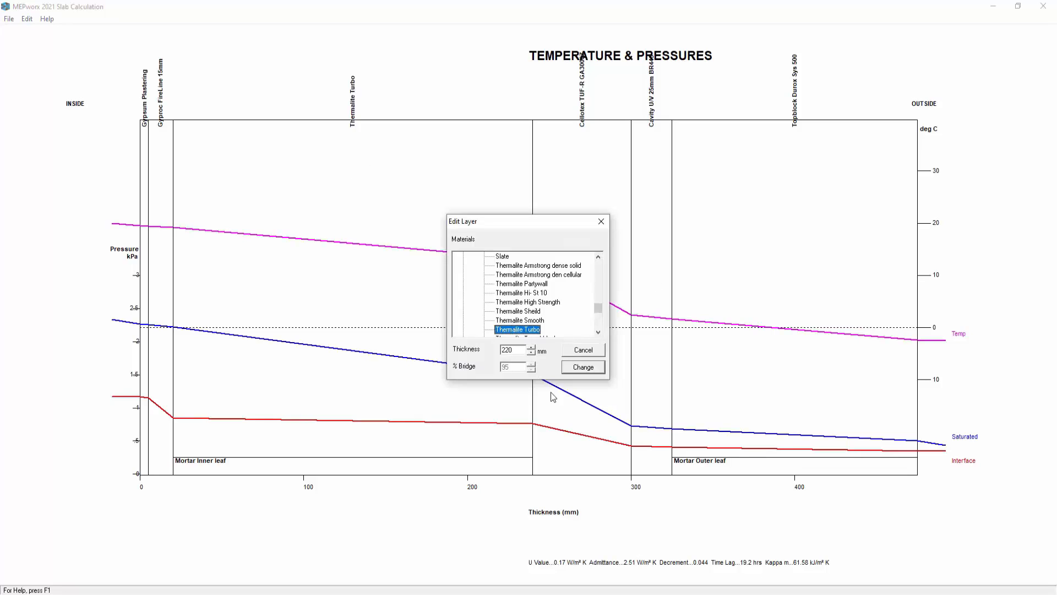
pyautogui.press('Tab')
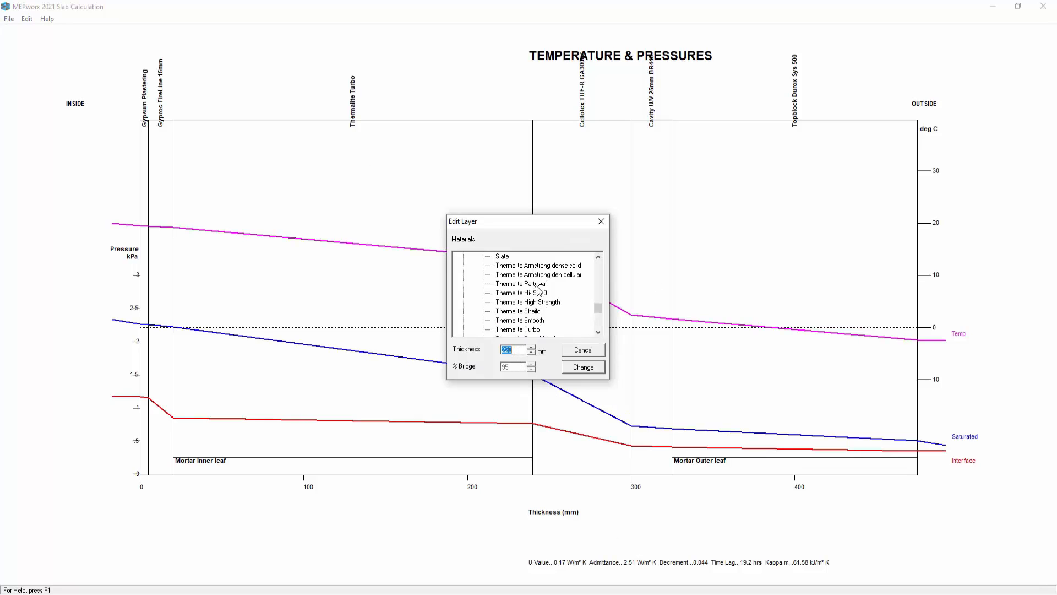
pyautogui.click(532, 284)
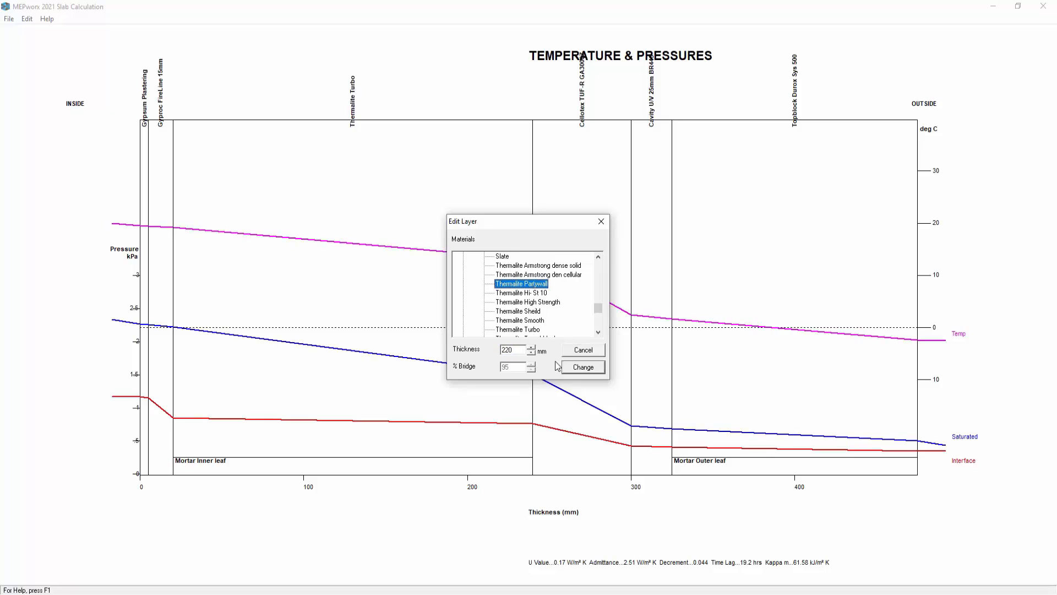
pyautogui.click(527, 312)
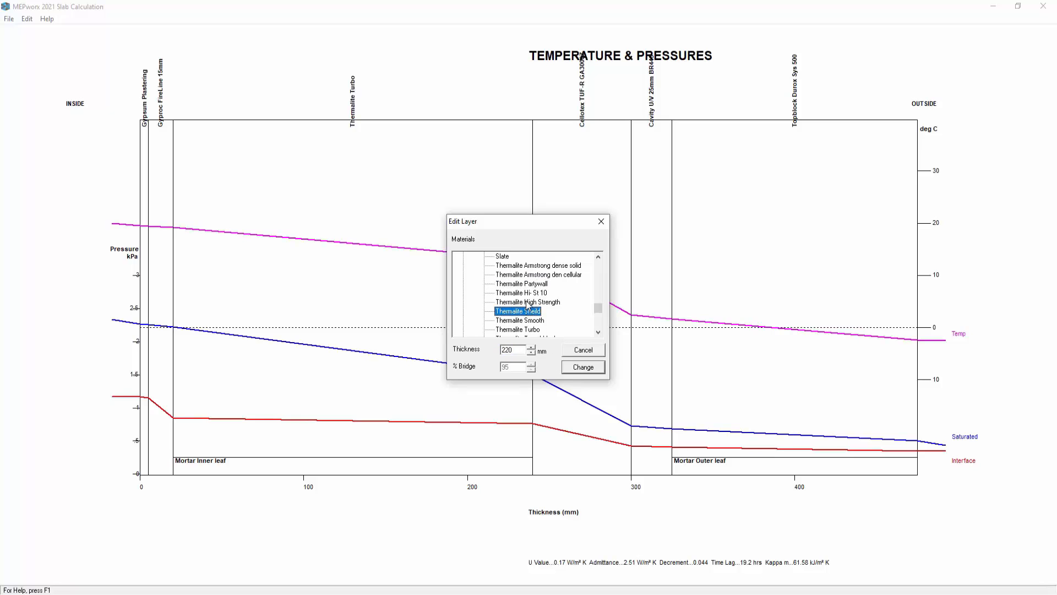
pyautogui.click(530, 303)
pyautogui.click(570, 367)
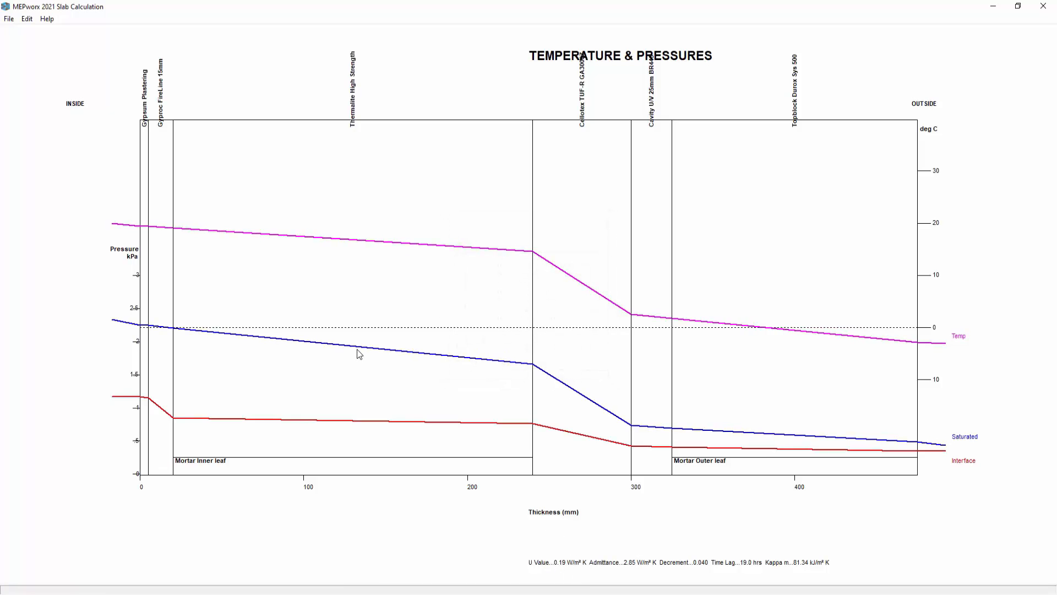
pyautogui.click(22, 20)
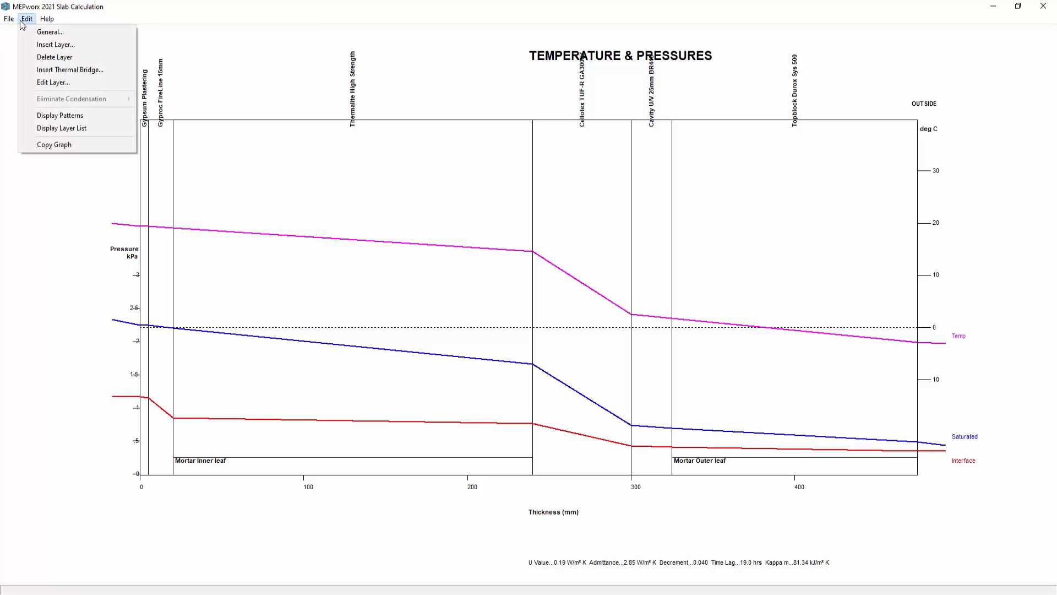
pyautogui.click(60, 84)
pyautogui.click(285, 191)
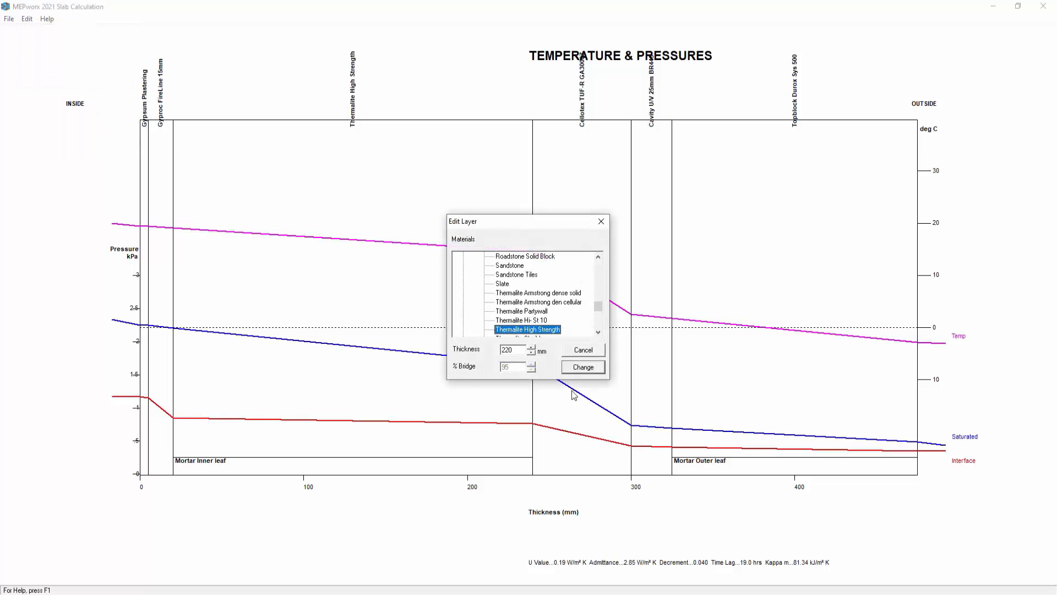
pyautogui.click(590, 354)
pyautogui.click(750, 382)
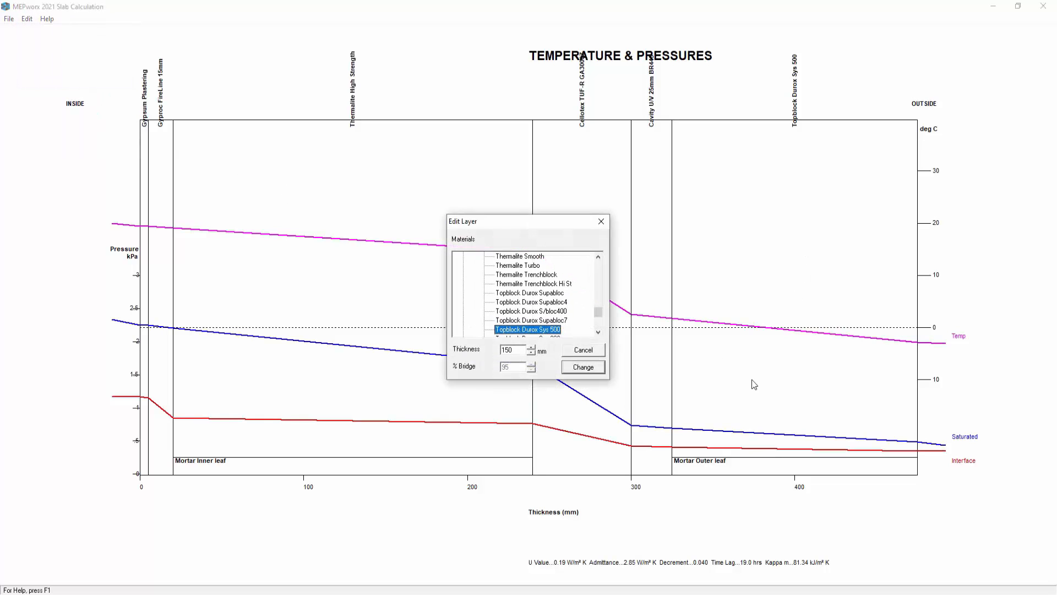
pyautogui.click(594, 352)
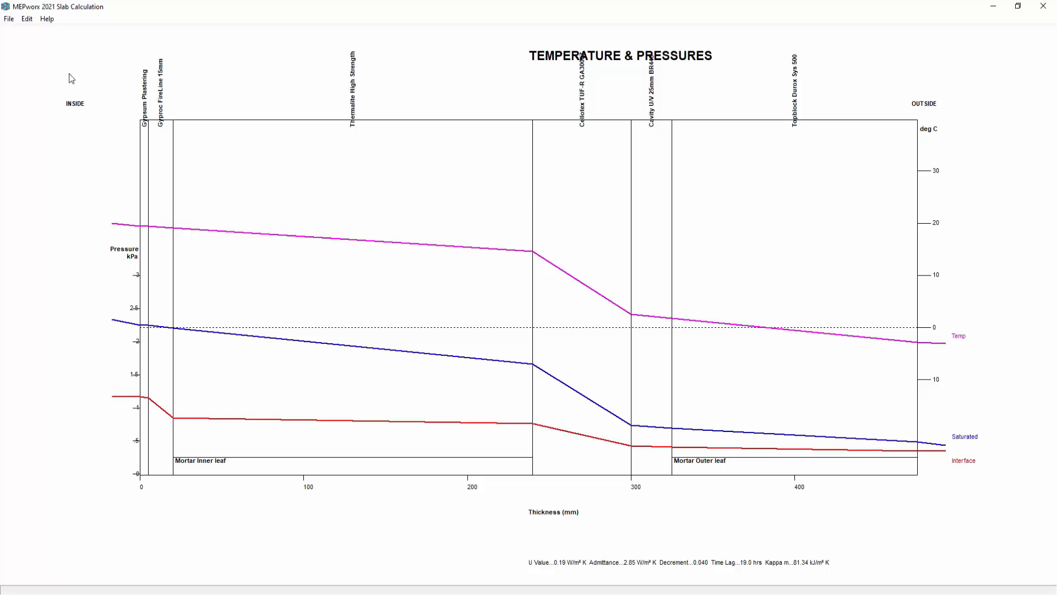
# - Insert a 1 mm Aluminium Foil vapour barrier between the Thermalite High Strength and Cellotex TUF-R GA3000Z layers
pyautogui.click(27, 19)
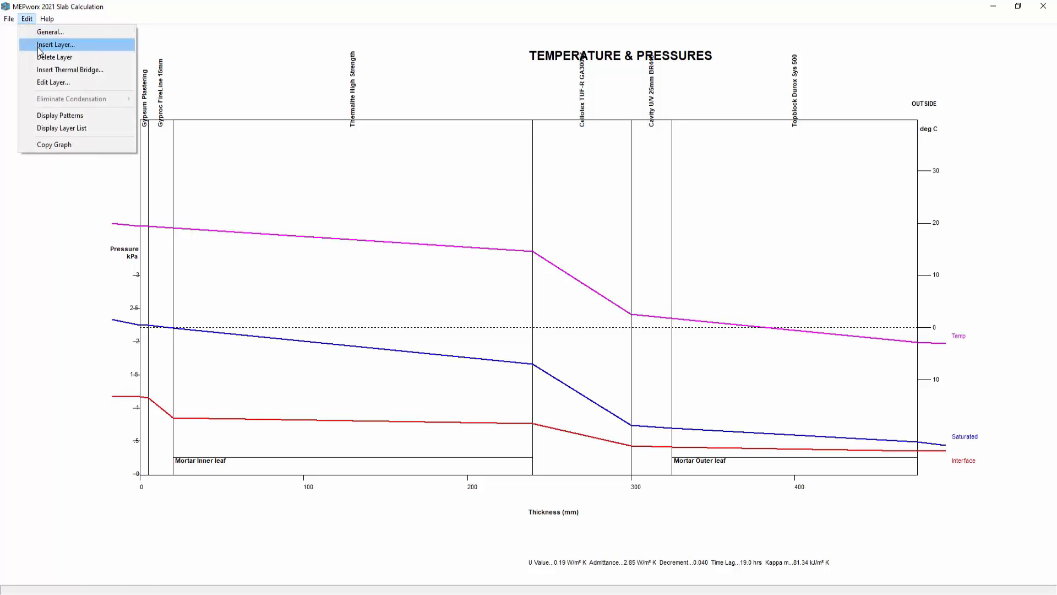
pyautogui.click(36, 45)
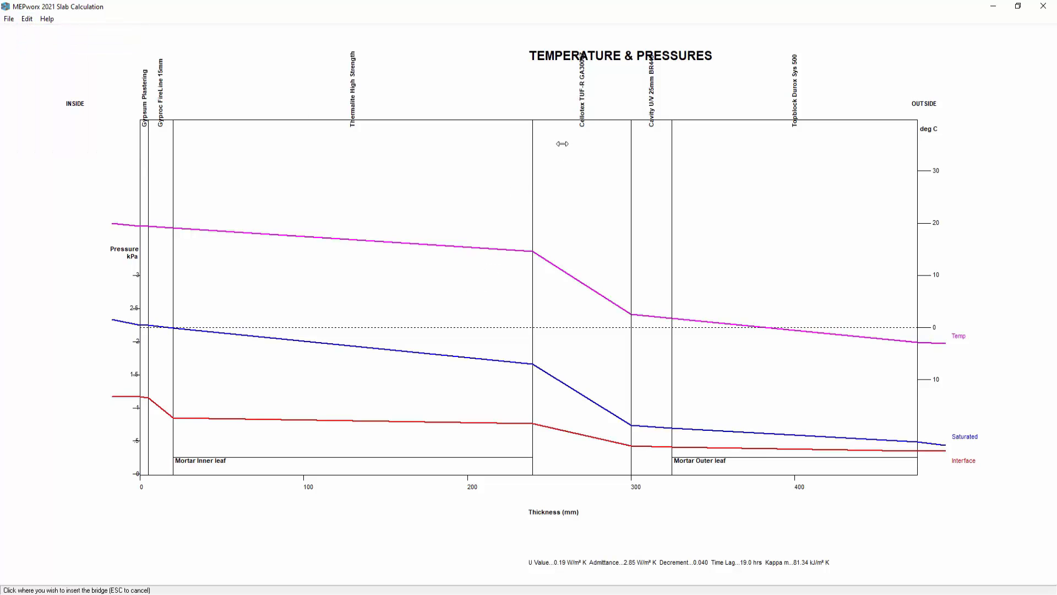
pyautogui.click(531, 202)
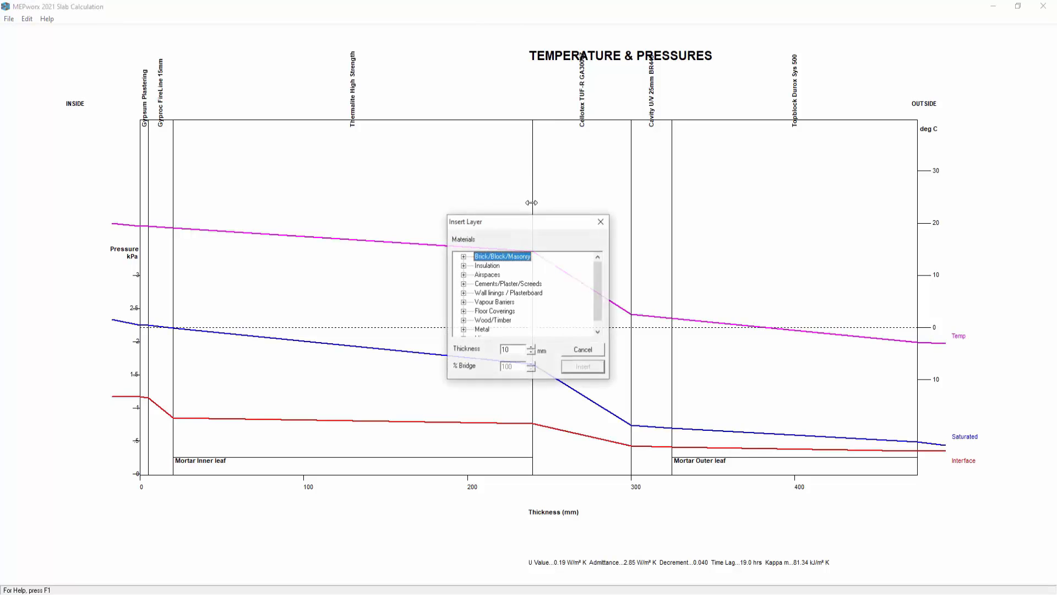
pyautogui.click(463, 302)
pyautogui.doubleClick(509, 350)
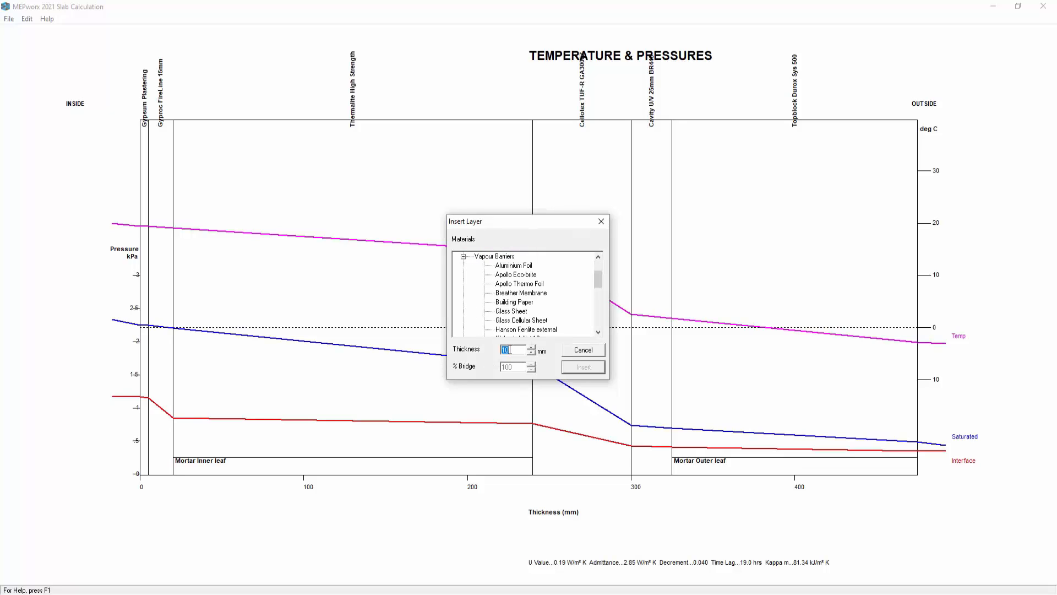
pyautogui.write('1')
pyautogui.click(523, 265)
pyautogui.click(582, 367)
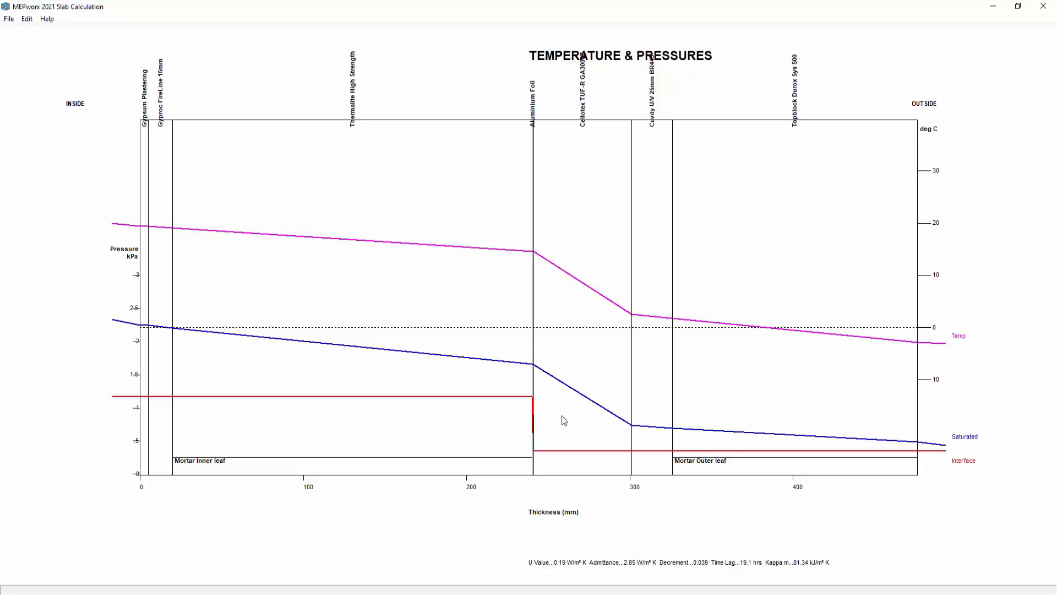
# - Save the element as New External Wall.ELM in the MEPworx 2021 Files folder, replacing the existing file
pyautogui.click(9, 20)
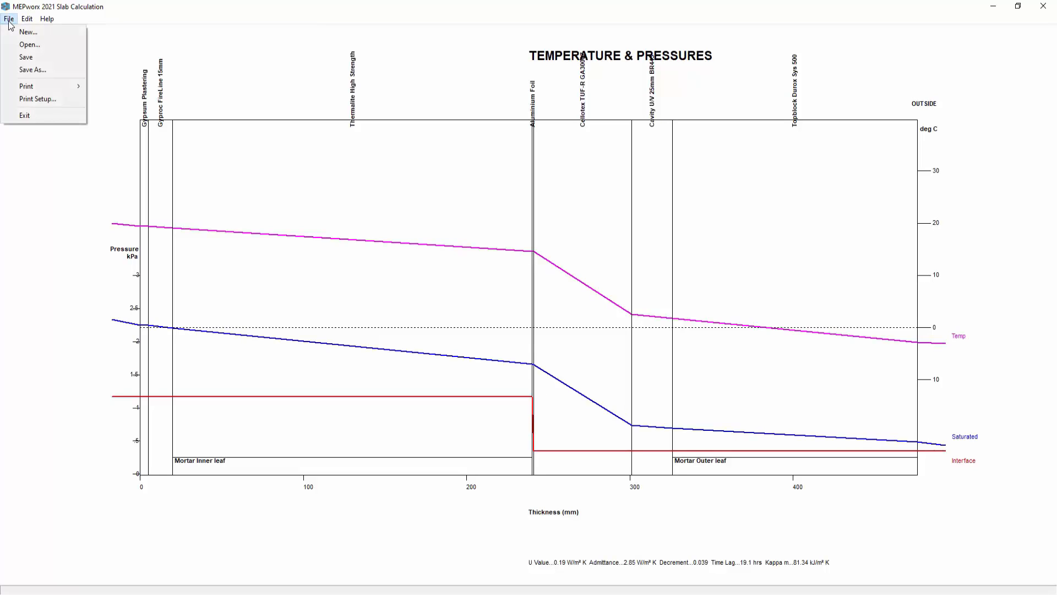
pyautogui.click(25, 70)
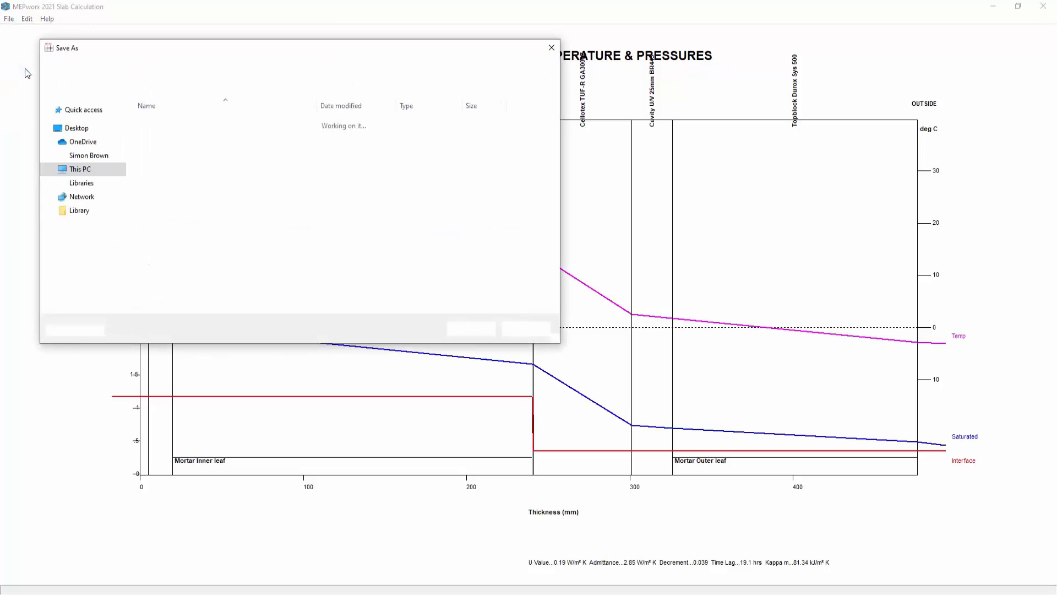
pyautogui.click(171, 147)
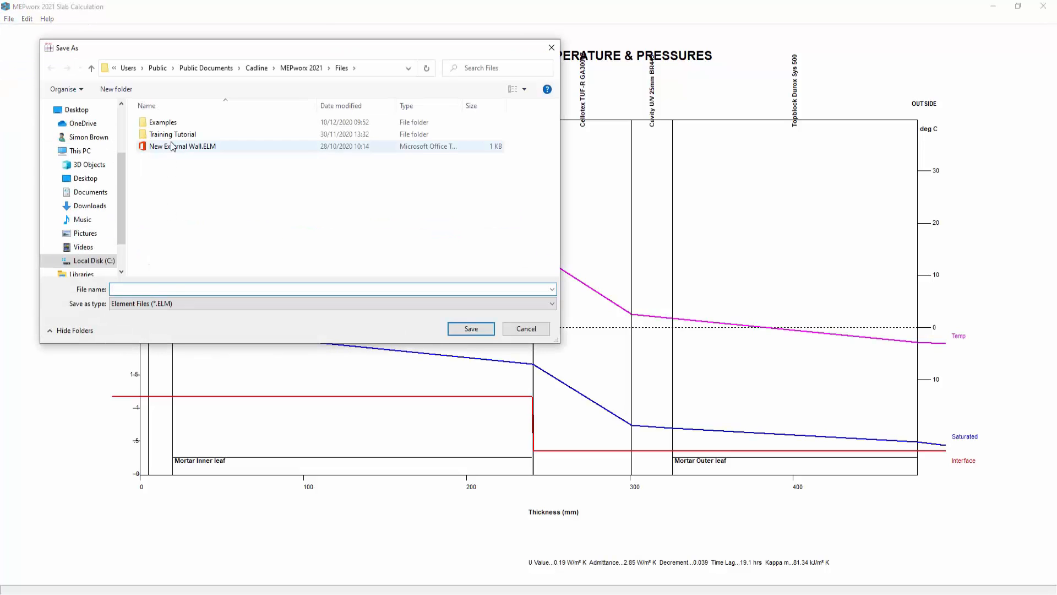
pyautogui.click(455, 330)
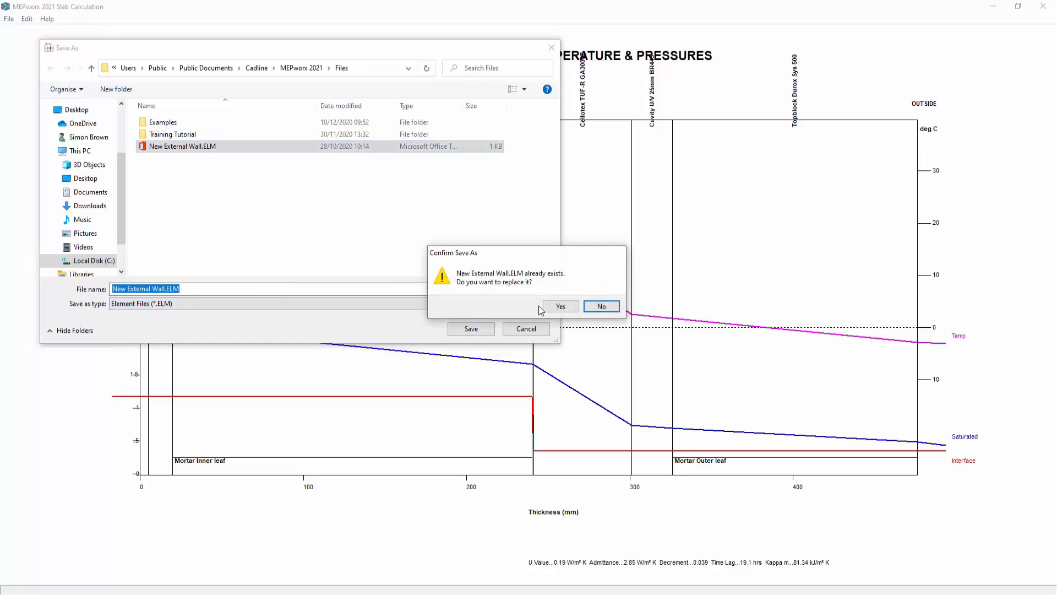
pyautogui.click(553, 311)
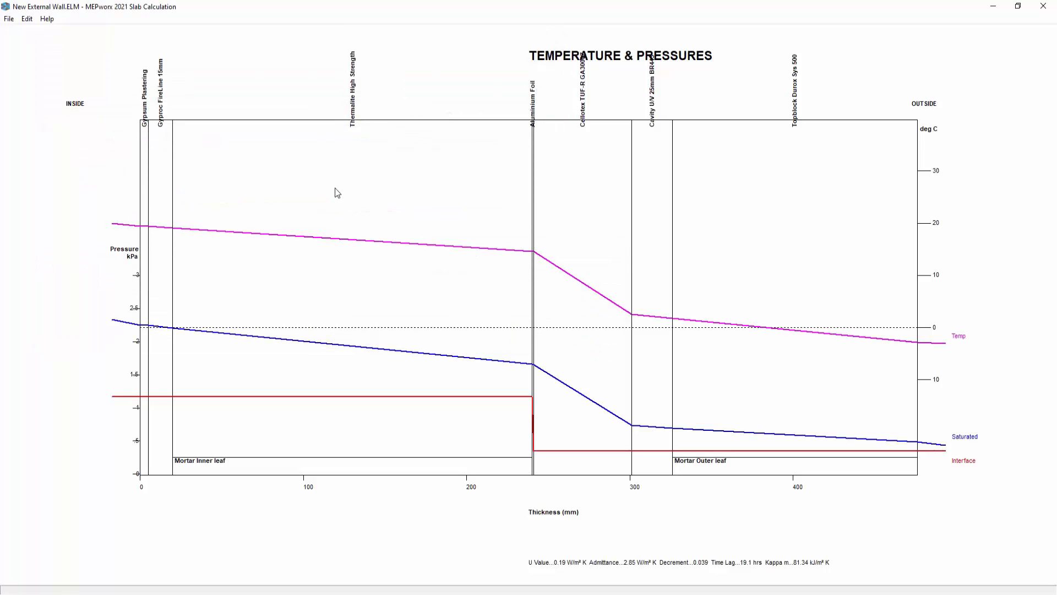